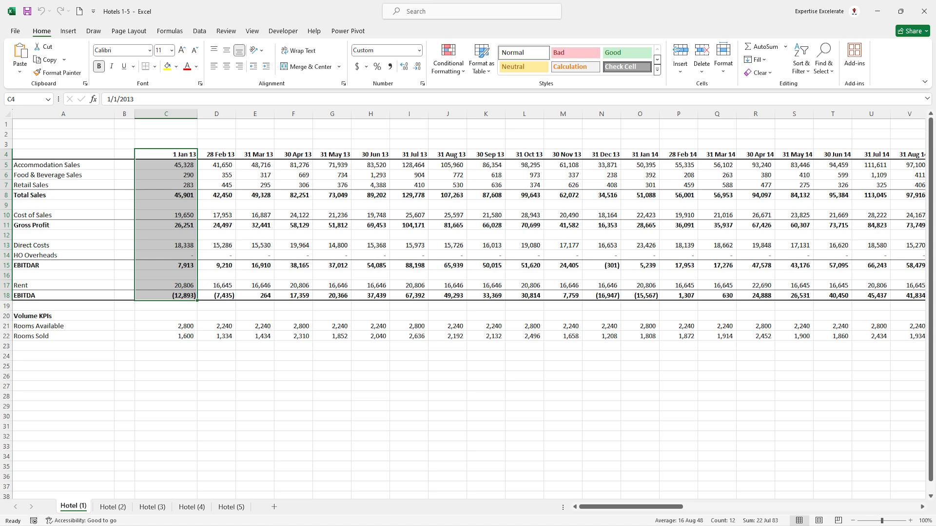
Step: Examine the monthly figures on the Hotel (1) sheet from January 2013 through the last month column
scroll(463, 224, "right", 2)
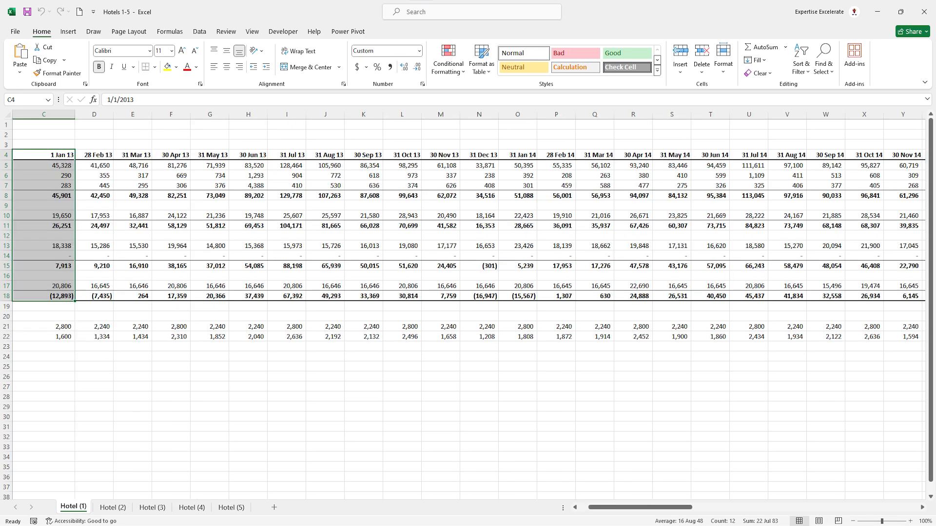
scroll(468, 307, "right", 5)
scroll(467, 307, "right", 4)
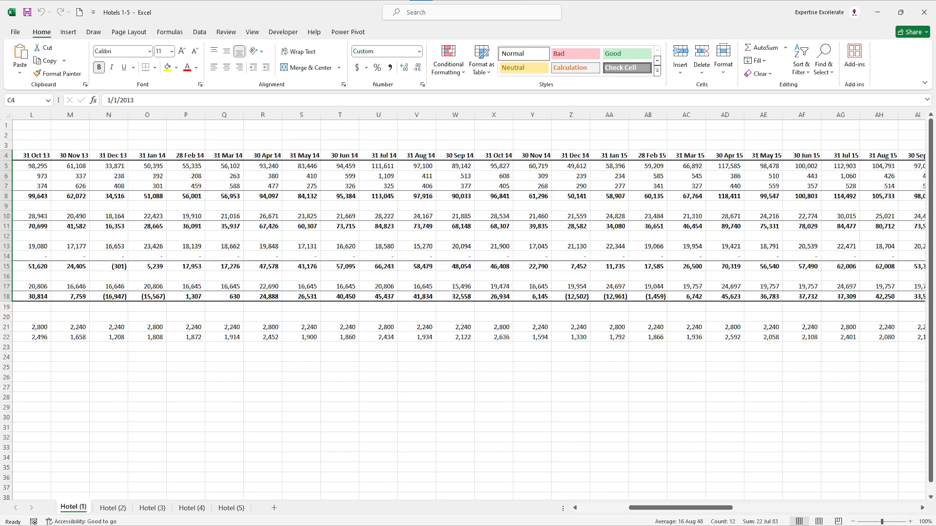
scroll(467, 307, "right", 4)
scroll(468, 307, "right", 4)
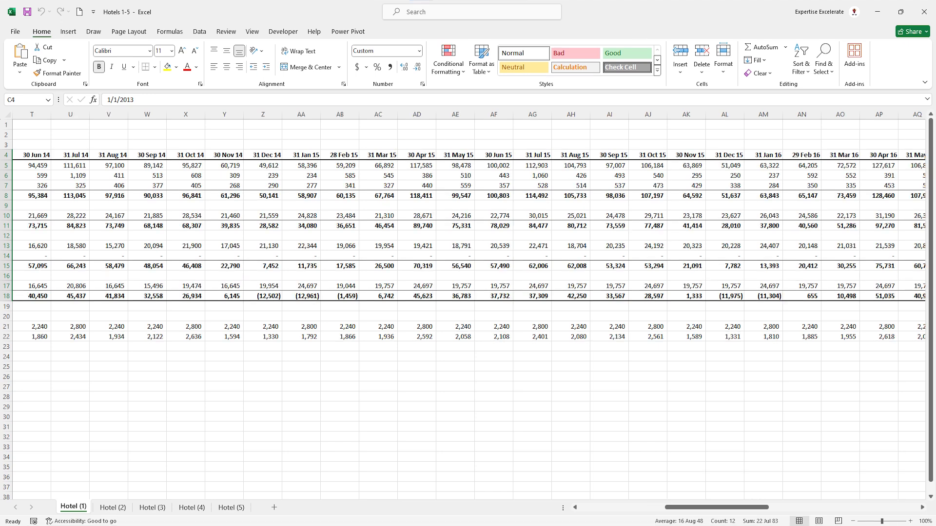
scroll(468, 308, "right", 4)
scroll(468, 308, "right", 4)
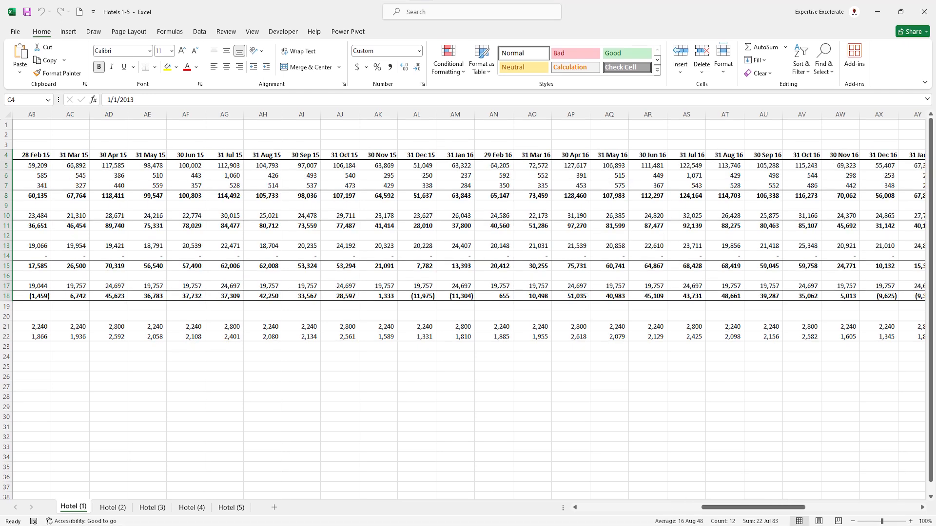
scroll(468, 307, "right", 4)
scroll(468, 307, "right", 4)
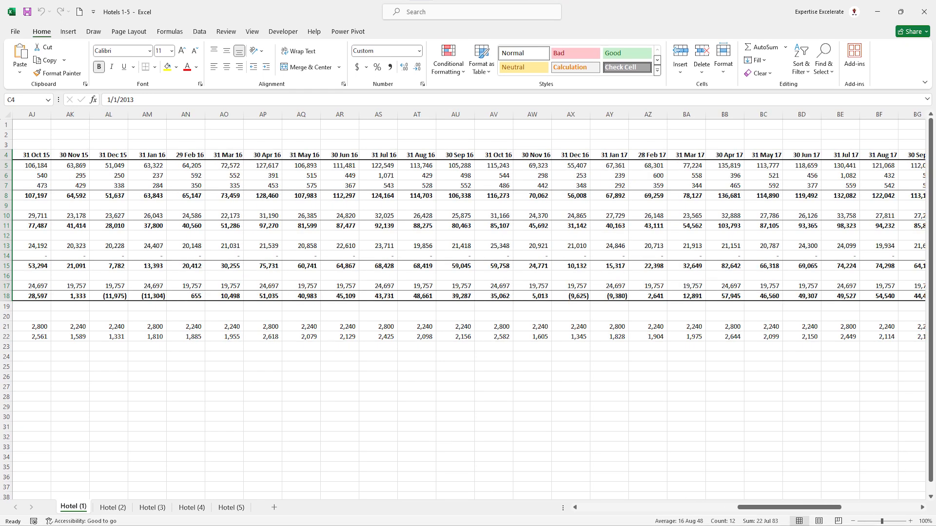
scroll(468, 307, "right", 4)
scroll(468, 307, "right", 5)
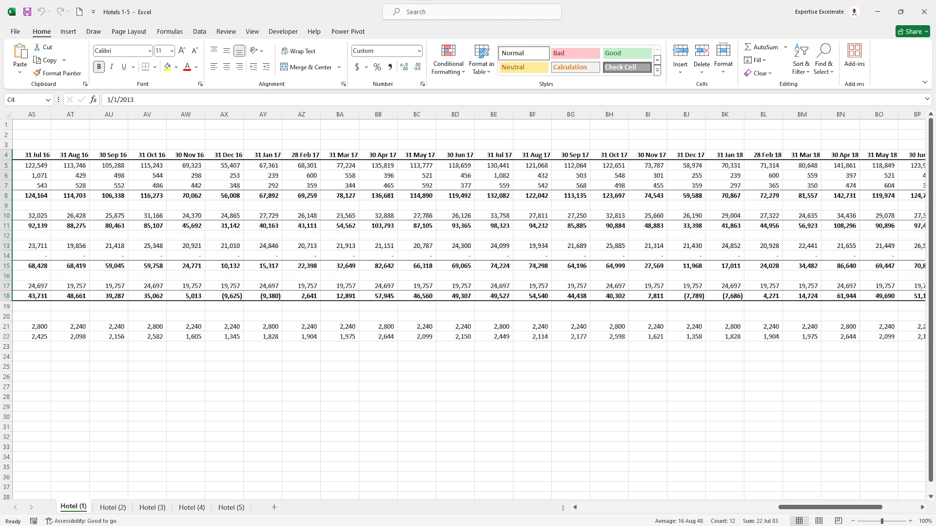
key("ctrl+Right")
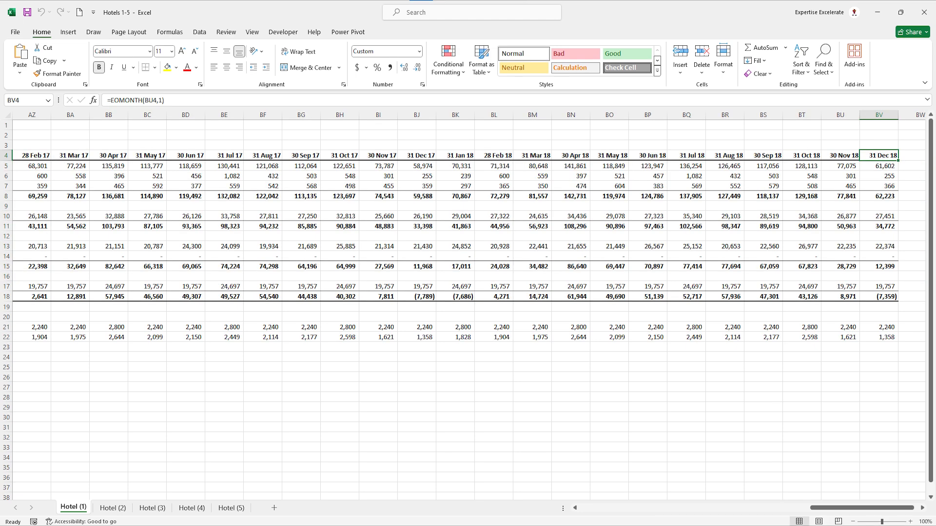
Step: View the Hotel (2) and Hotel (3) sheets and check which files the Hotels dataset folder contains
key("ctrl+Page_Down")
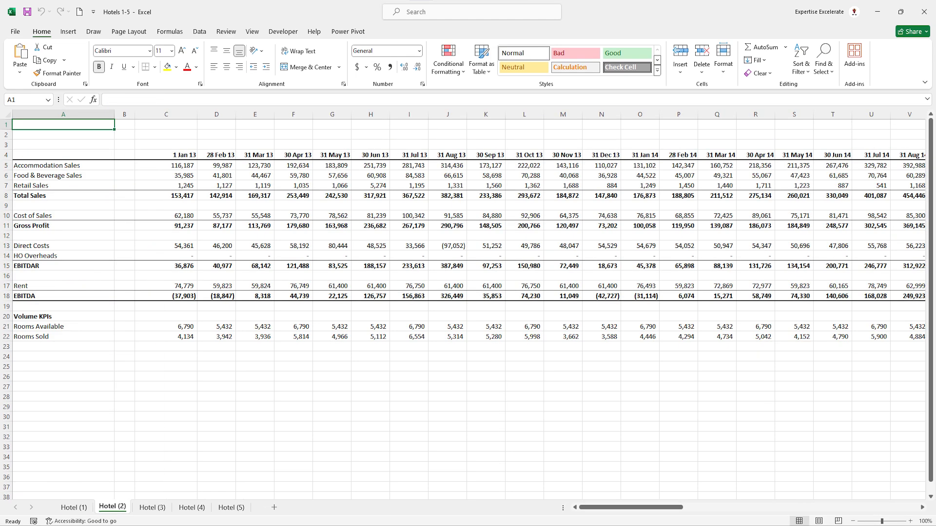
key("ctrl+Page_Down")
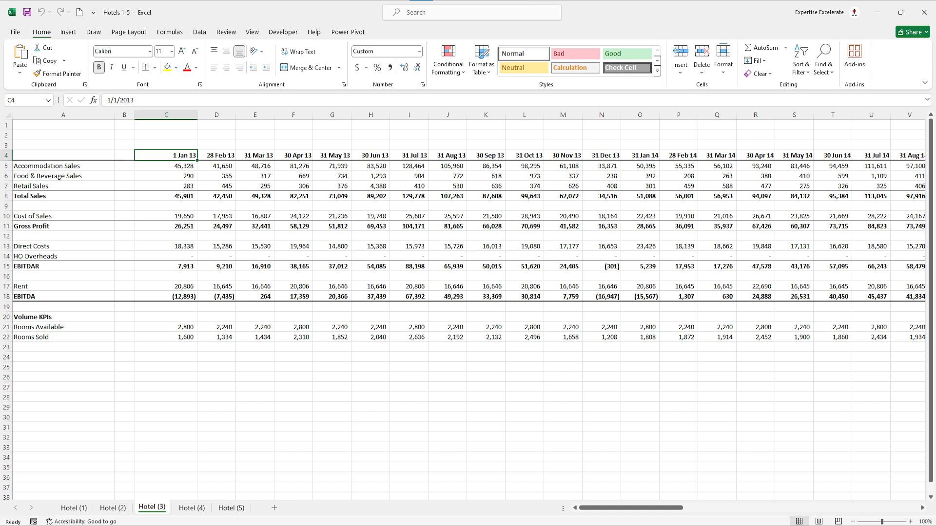
key("ctrl+F12")
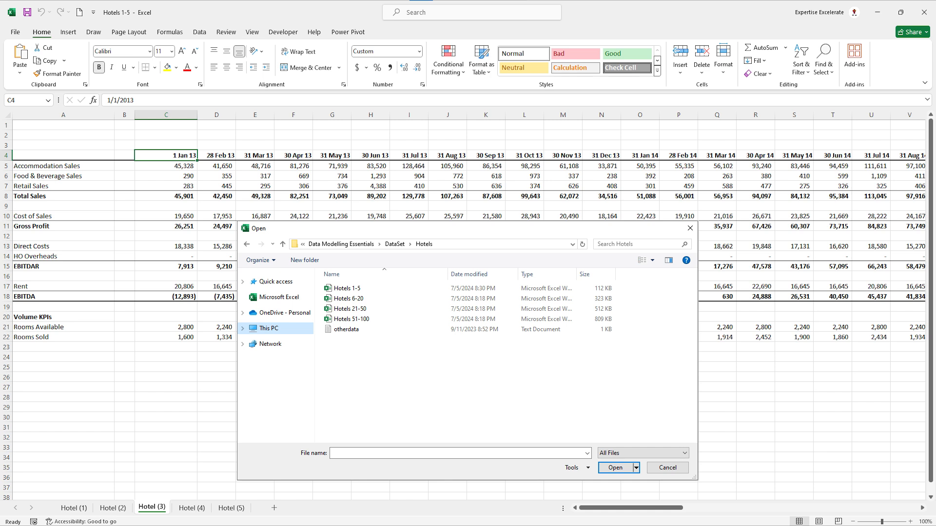
key("Escape")
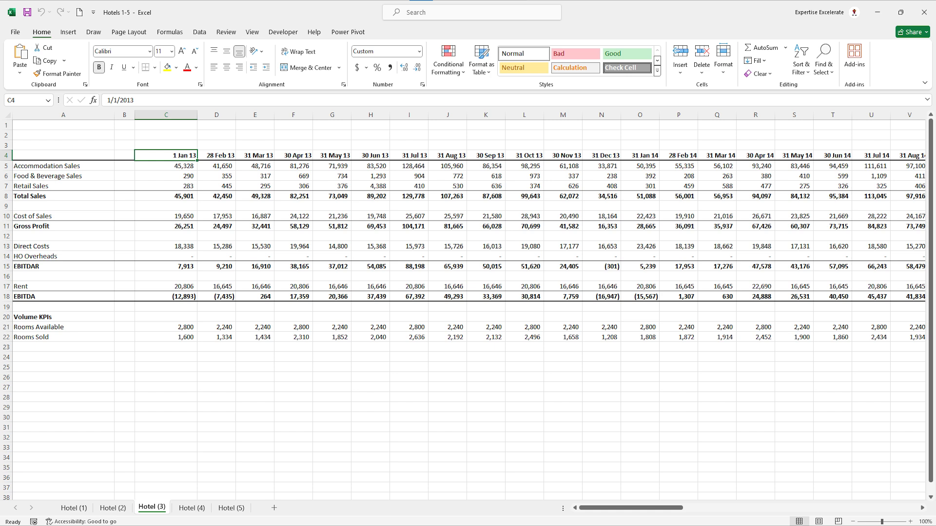
Step: Inspect the layout of the Hotel (3) sheet by selecting blank column B, empty rows 1 to 3 and the 2013 date headers
left_click(124, 115)
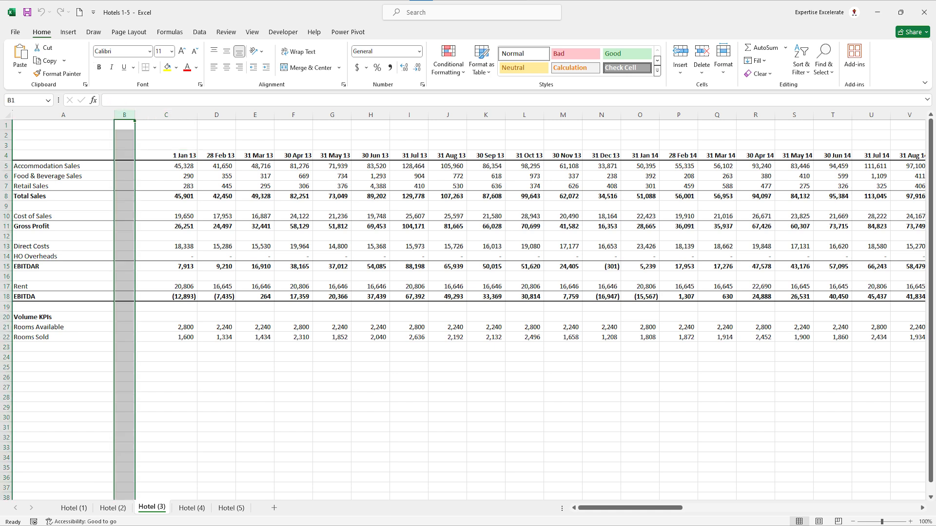
left_click_drag(5, 126, 6, 146)
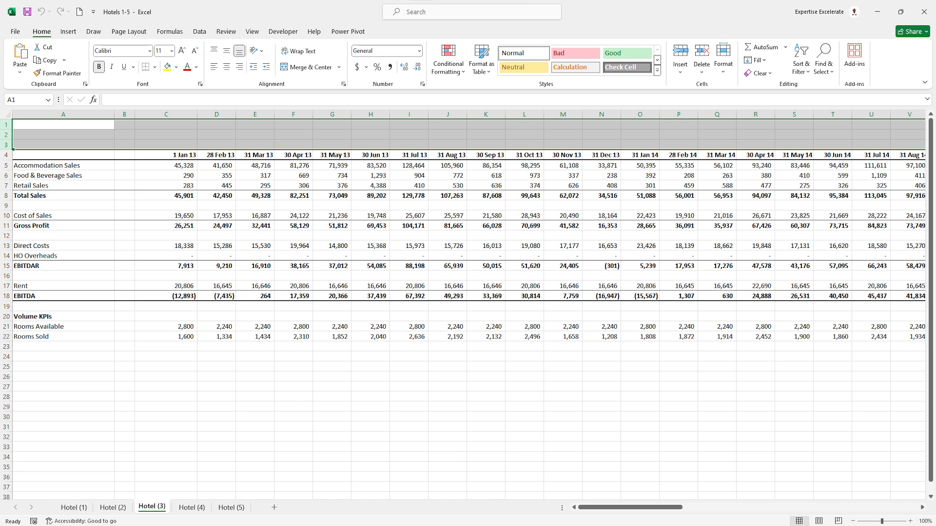
left_click_drag(166, 155, 601, 155)
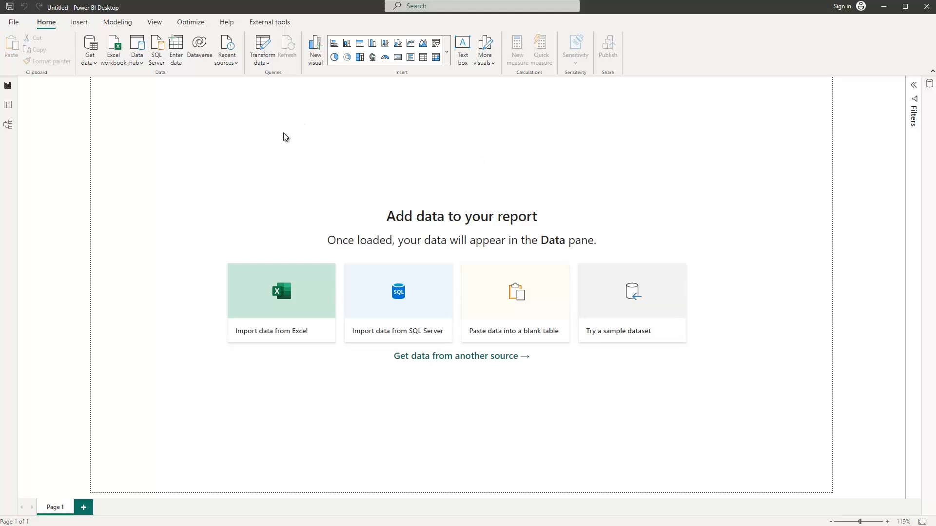
Step: In Power BI Desktop, connect to the folder C:\Data Modelling Essentials\DataSet\Hotels and open its file list for transformation in Power Query Editor
left_click(93, 62)
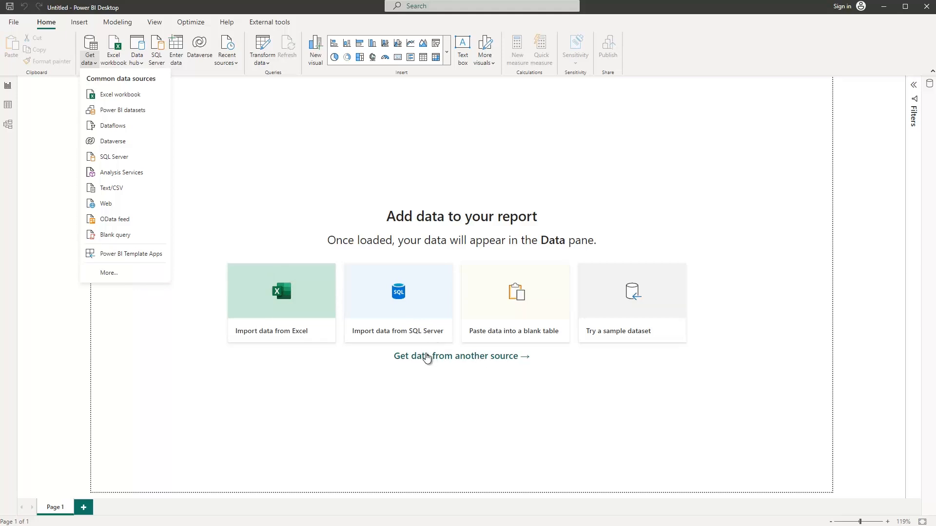
left_click(112, 273)
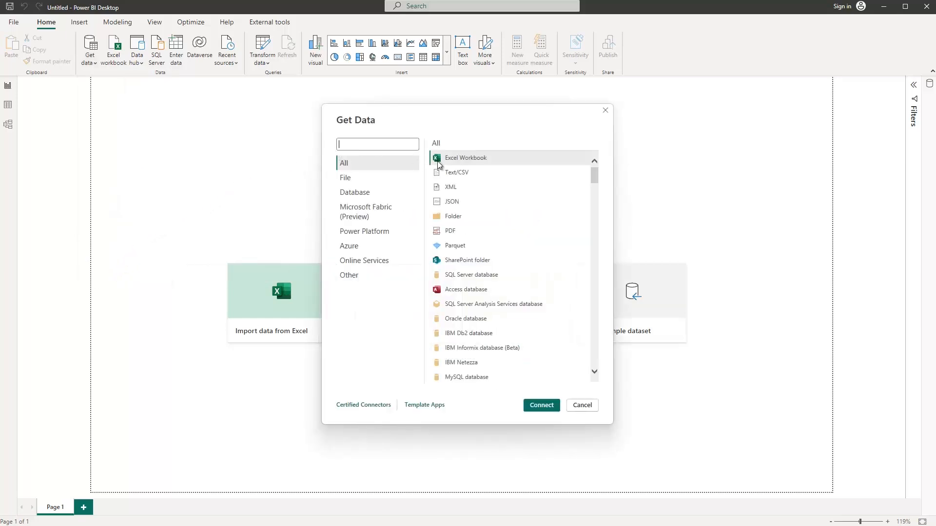
left_click(459, 218)
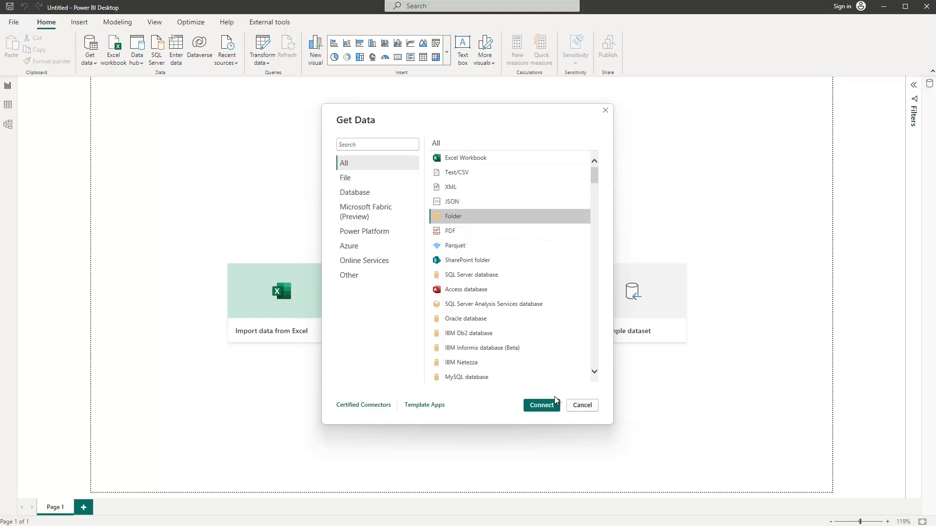
left_click(541, 406)
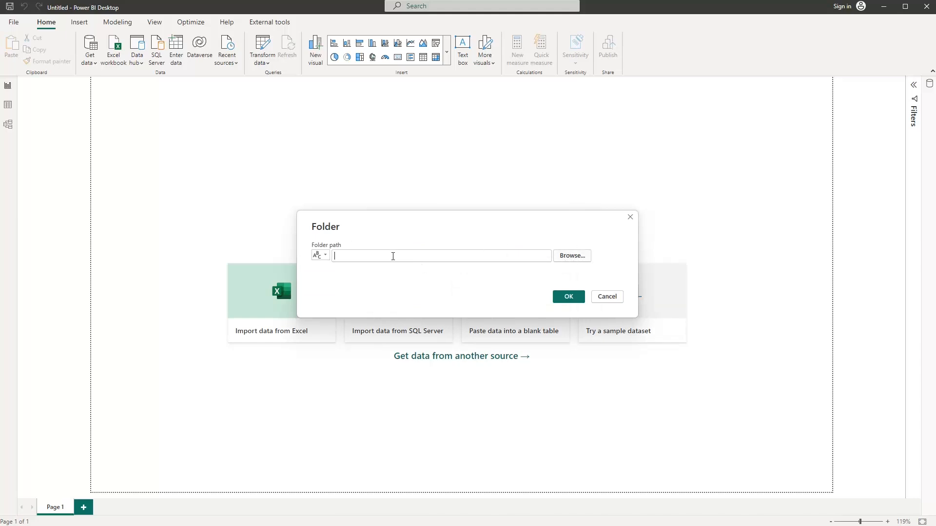
type("C:\\Data Modelling Essentials\\DataSet\\Hotels")
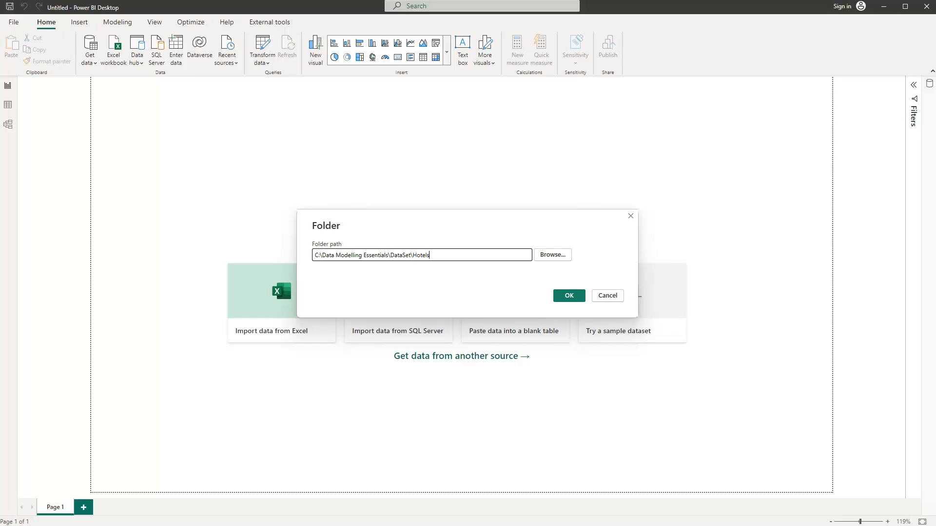
left_click(567, 296)
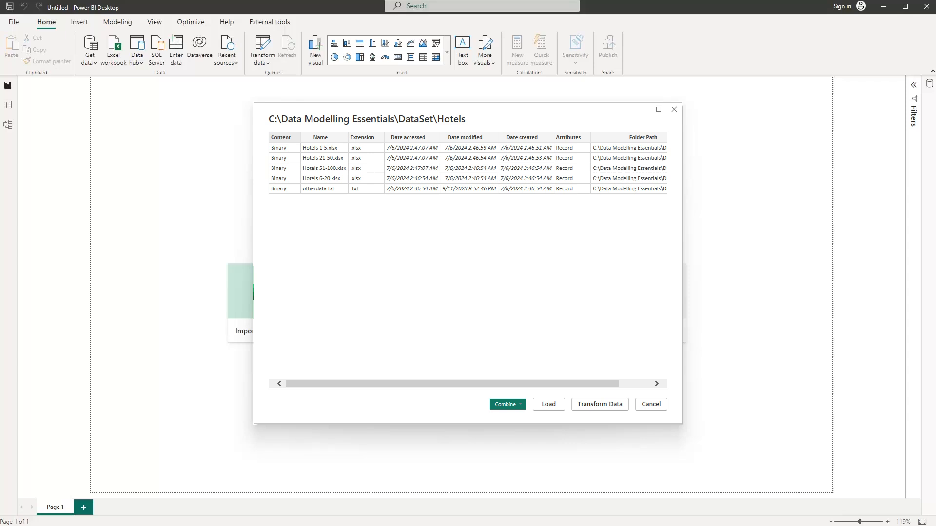
left_click(596, 405)
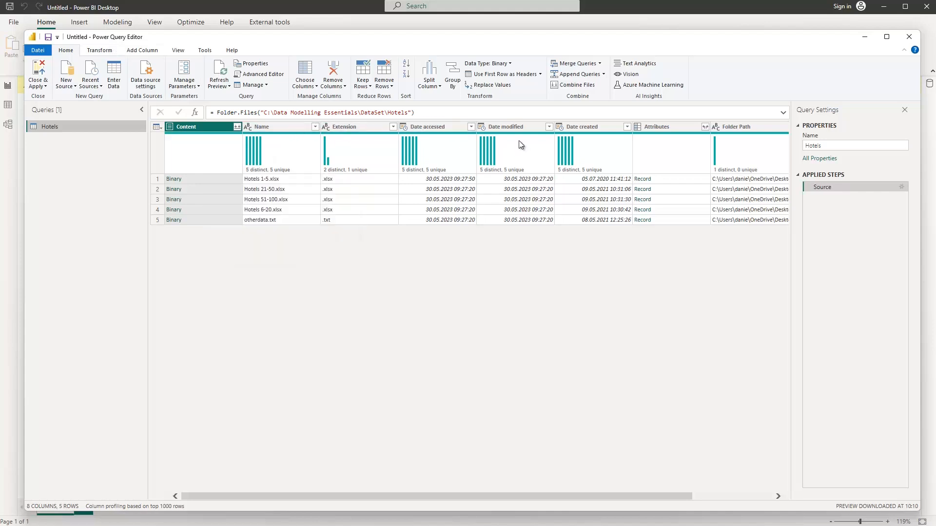
Step: Preview the Hotels 1-5.xlsx binary in an enlarged preview area and remove every column except Content from the Hotels query
mouse_move(519, 143)
left_click(215, 179)
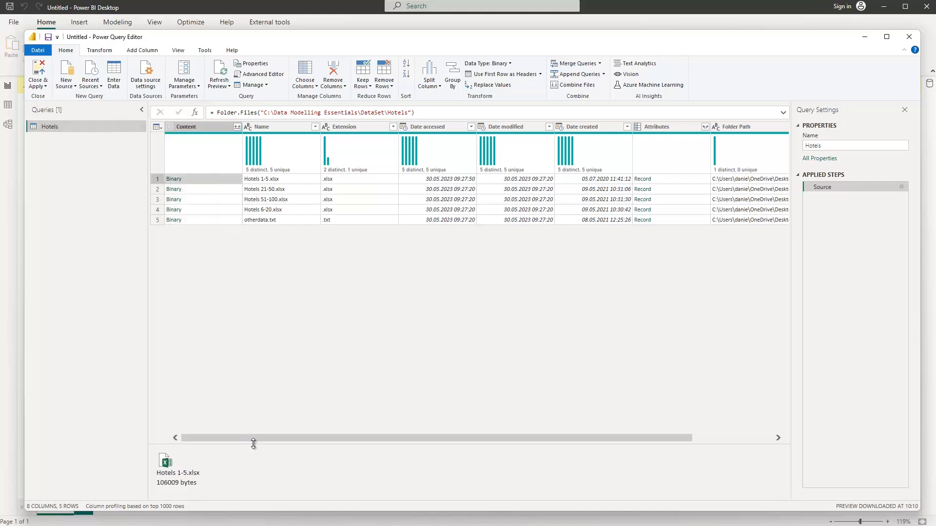
left_click_drag(254, 443, 253, 366)
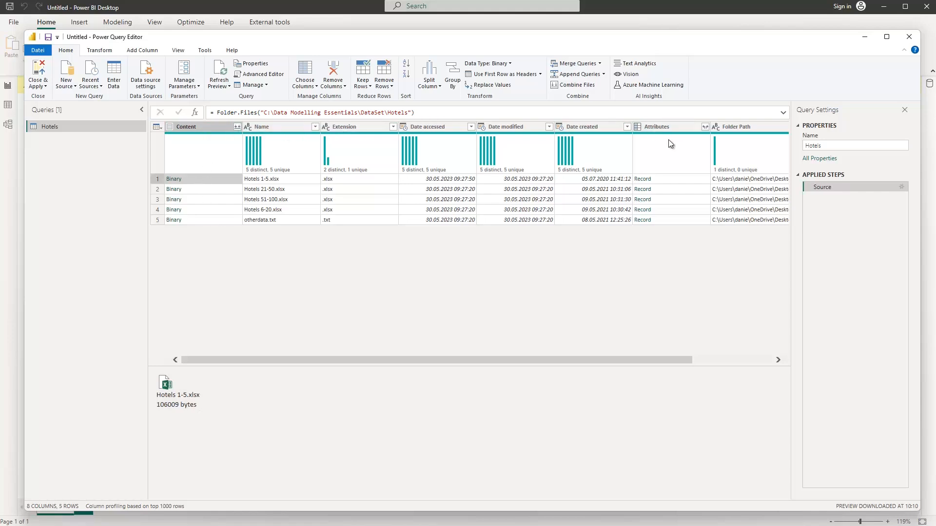
right_click(192, 127)
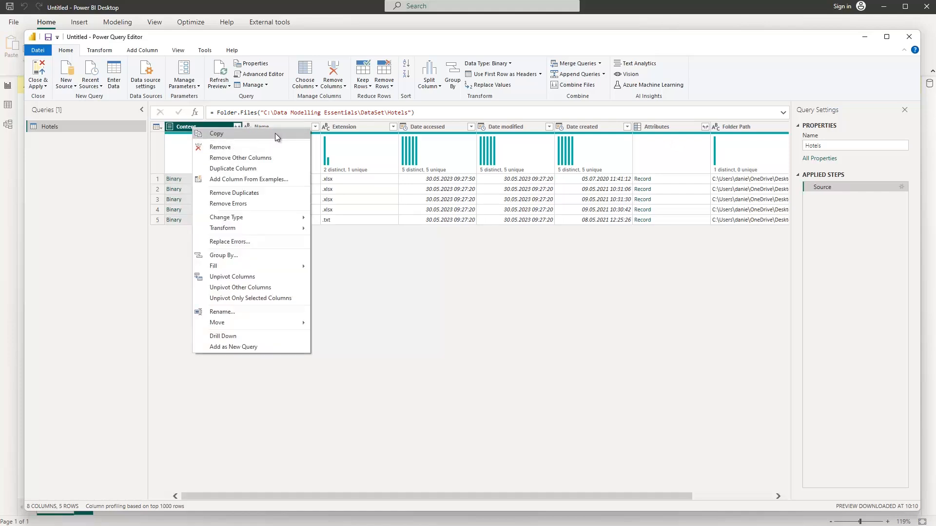
left_click(228, 158)
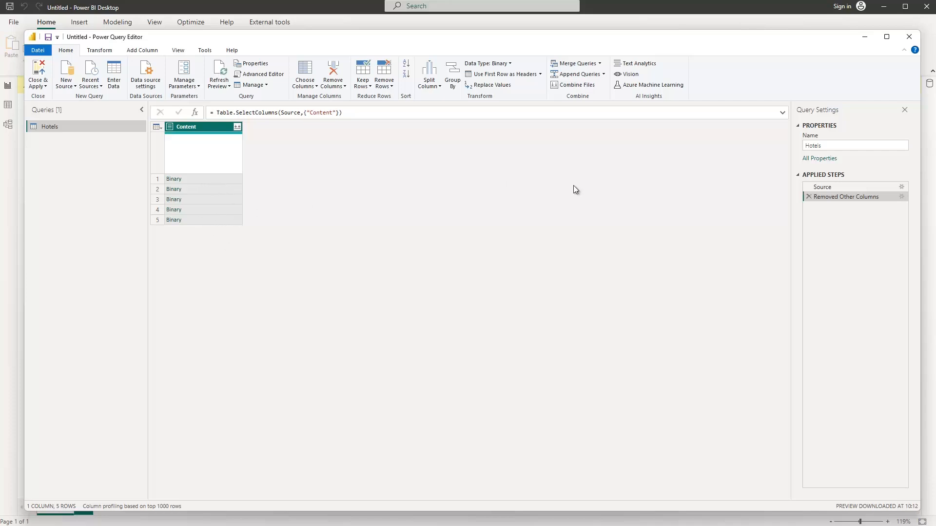
Step: Return to the query's Source step and filter the Extension column there to exclude .txt files, keeping only .xlsx
left_click(810, 188)
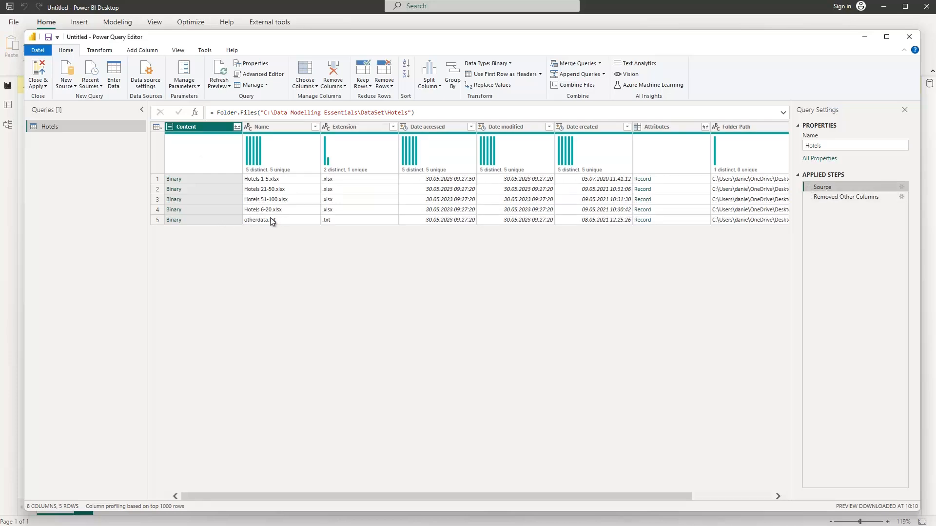
left_click(315, 127)
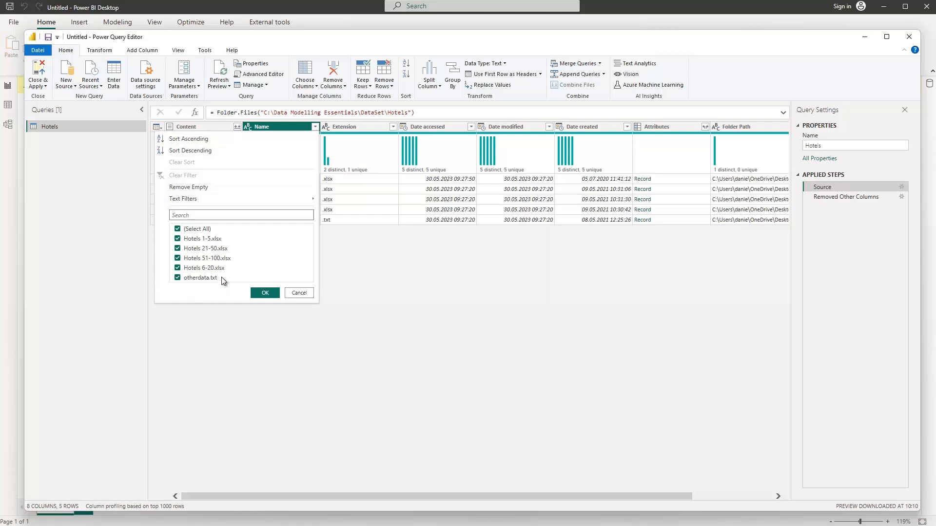
left_click(303, 292)
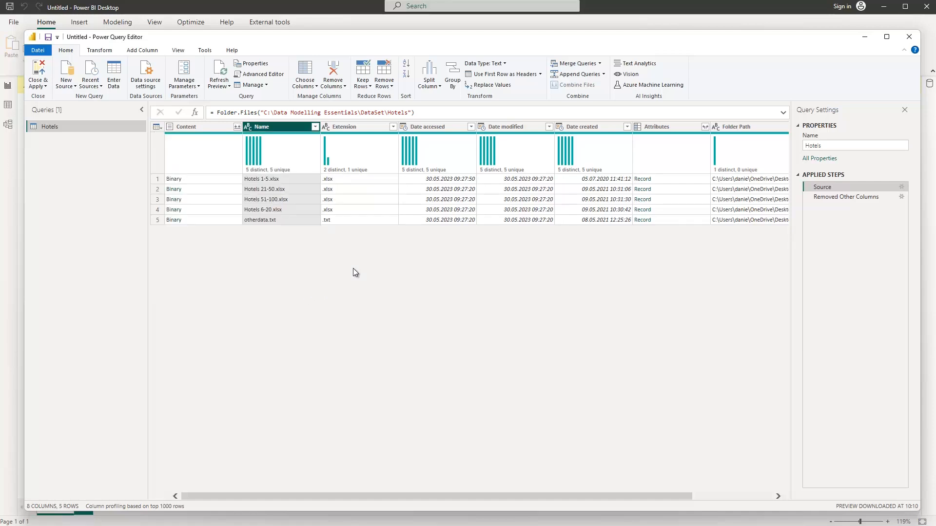
left_click(392, 128)
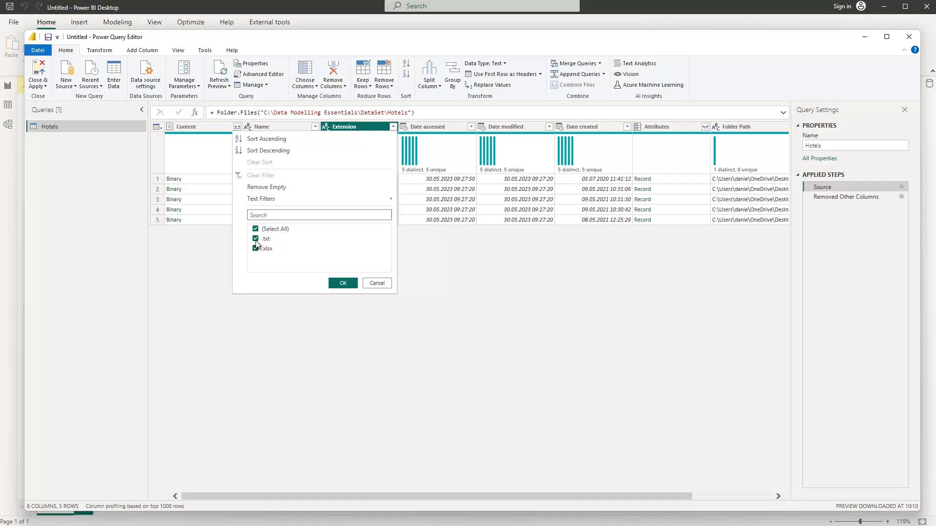
left_click(256, 239)
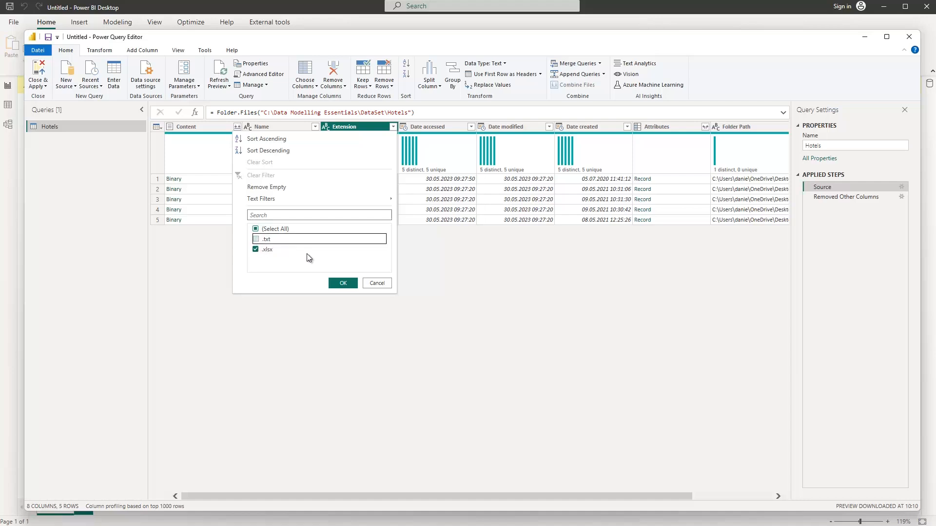
left_click(345, 284)
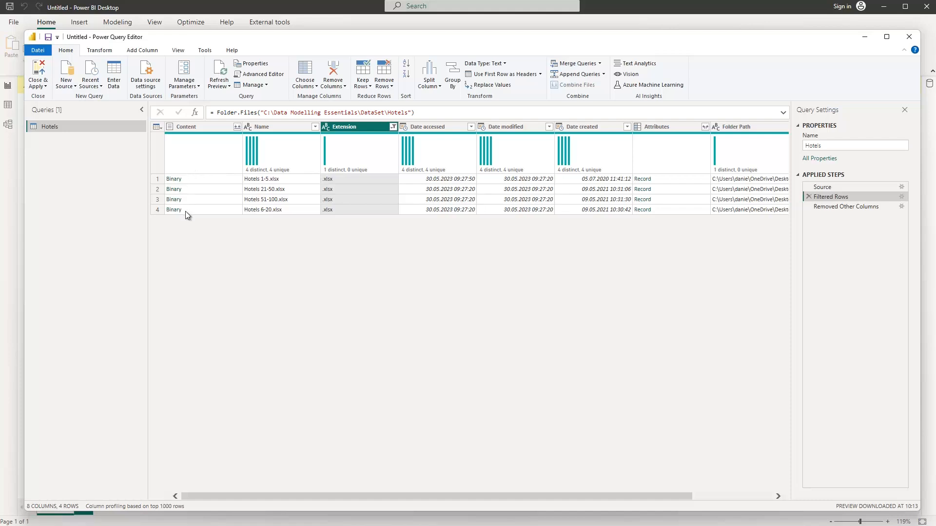
Step: Check the Hotels folder's files in File Explorer and preview the first binary at the query's Removed Other Columns step
key("alt+Tab")
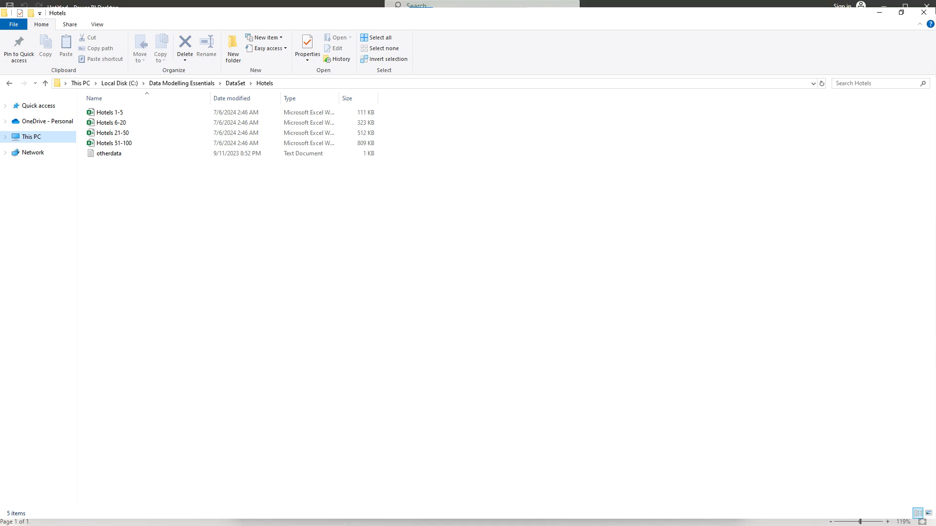
key("alt+Tab")
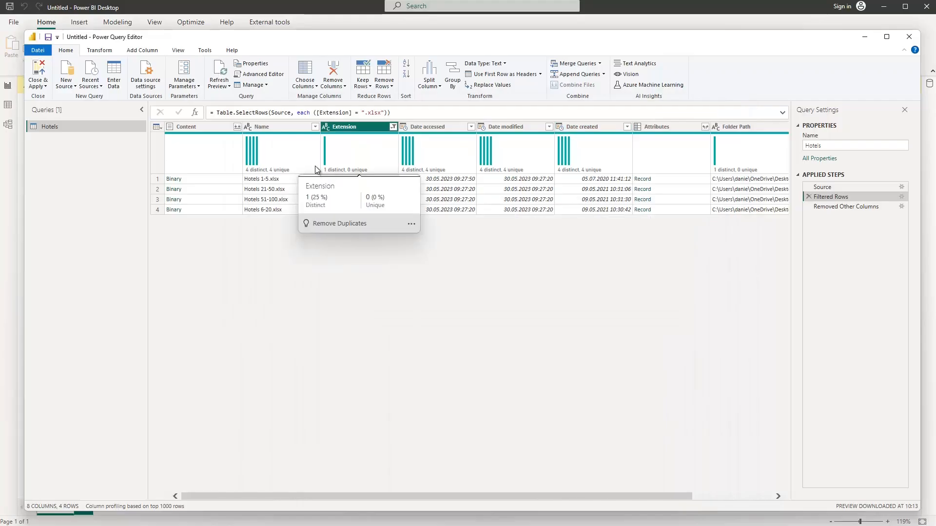
left_click(837, 207)
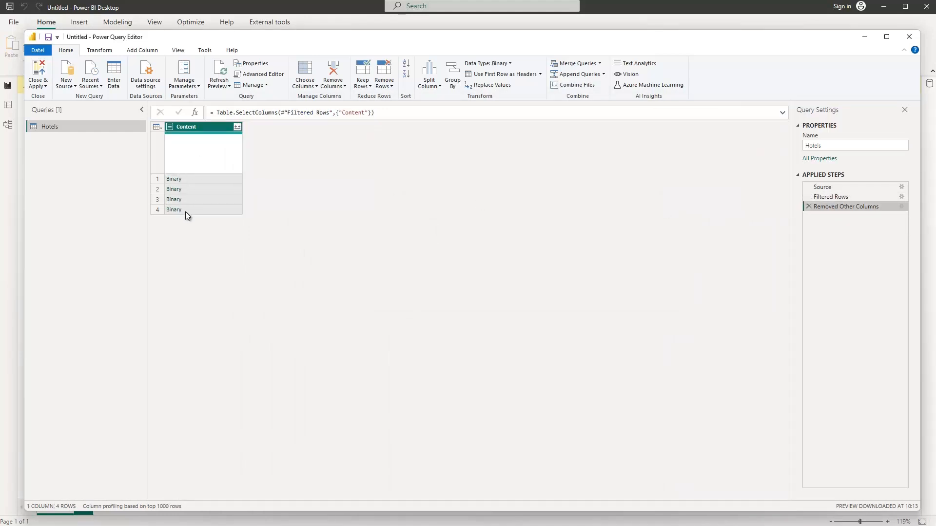
left_click(198, 179)
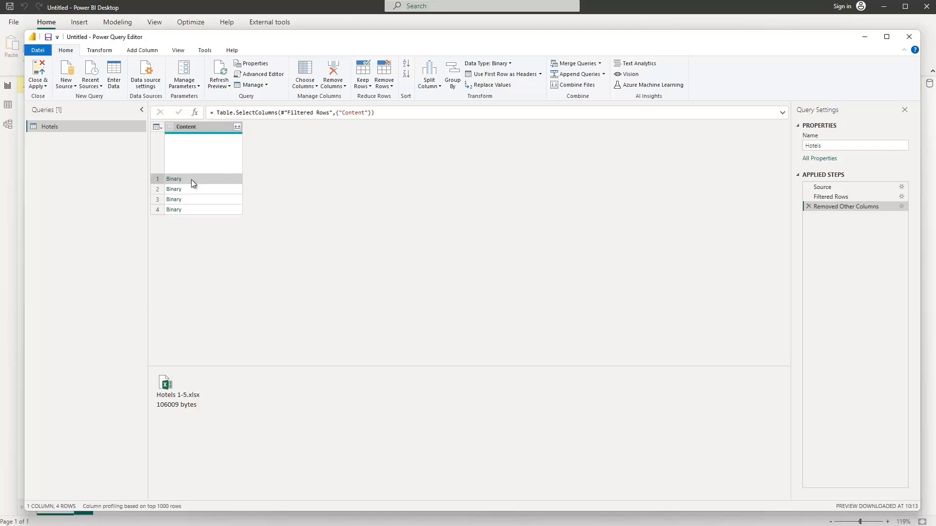
Step: Add a custom column named Custom to the Hotels query with the formula Excel.Workbook([Content])
left_click(138, 50)
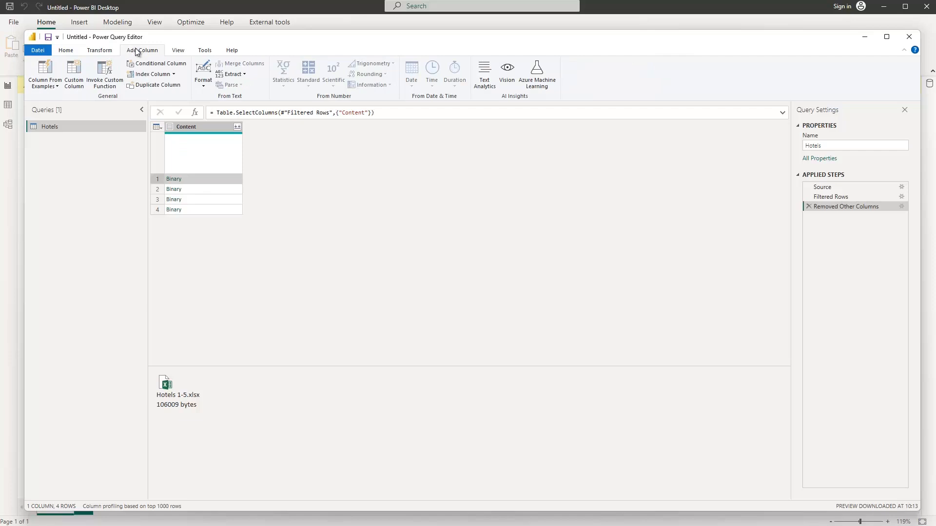
left_click(75, 86)
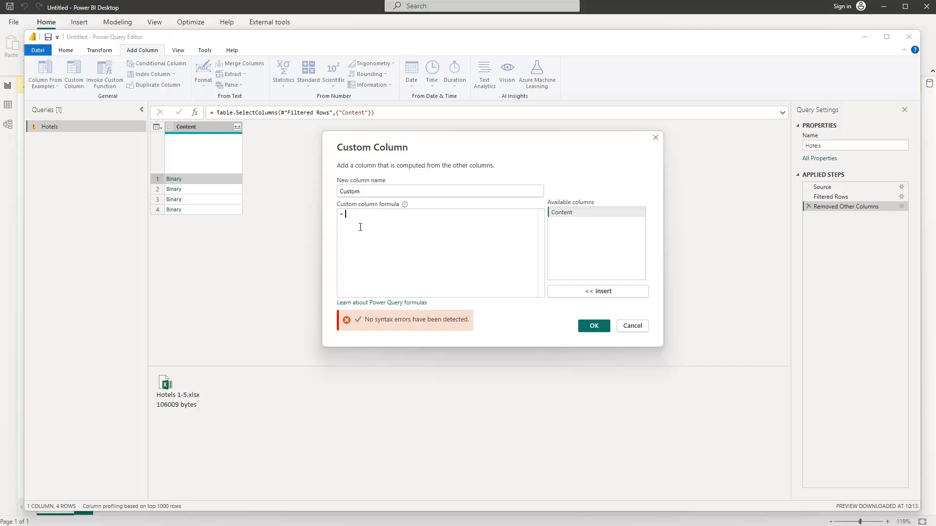
type("Exce")
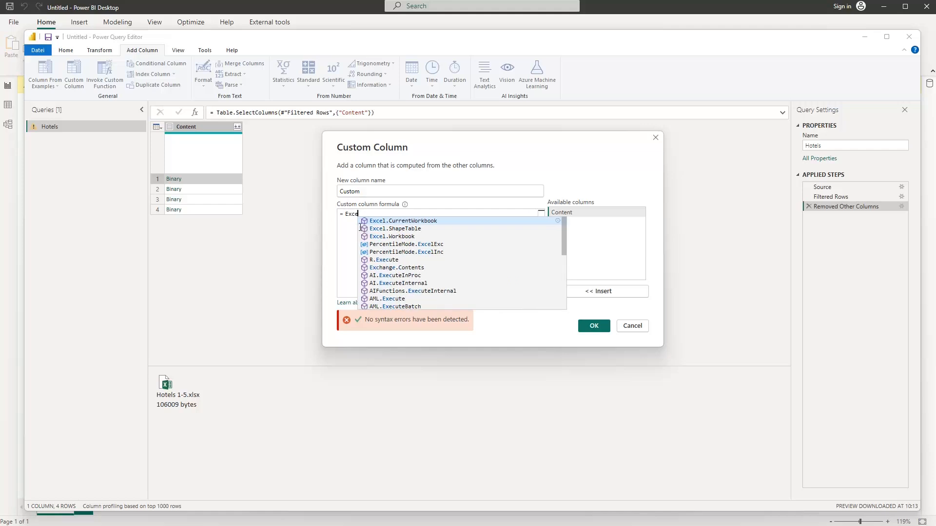
type("l.Work")
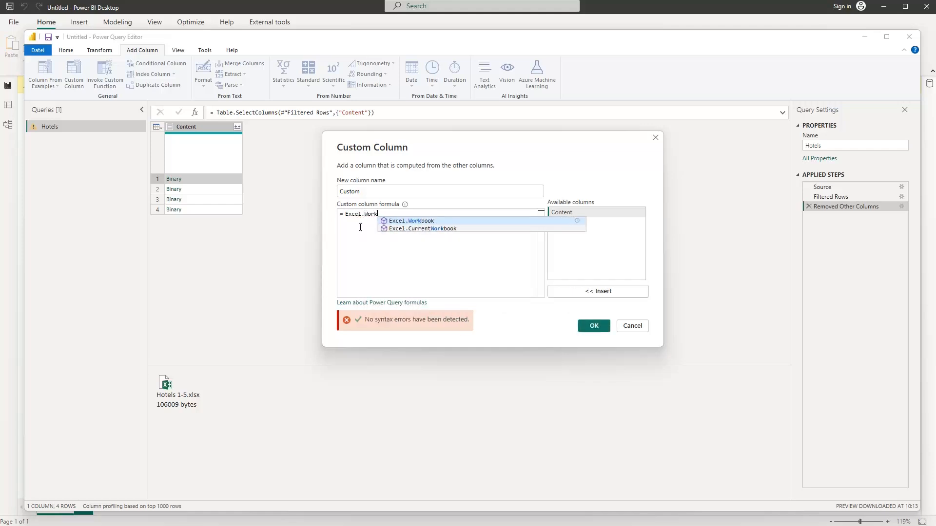
left_click(411, 220)
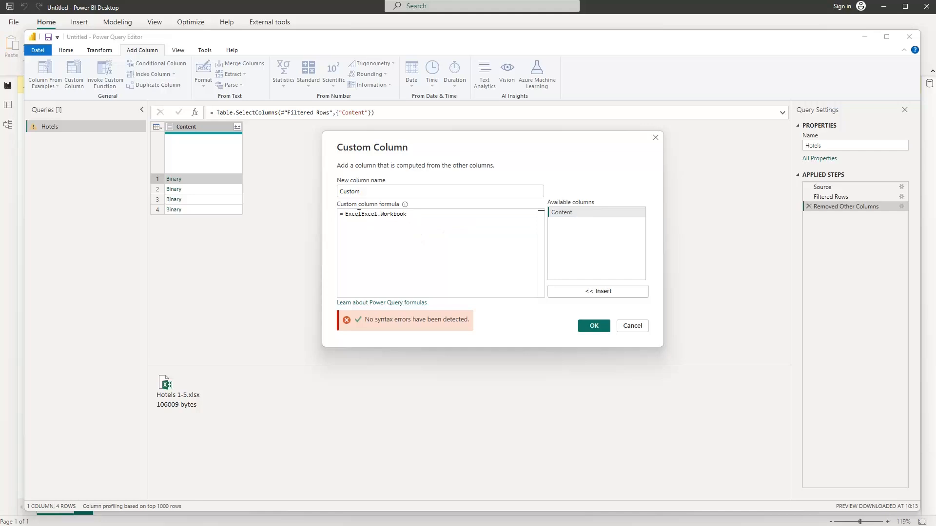
left_click_drag(363, 215, 345, 215)
key("BackSpace")
left_click(393, 215)
type("(")
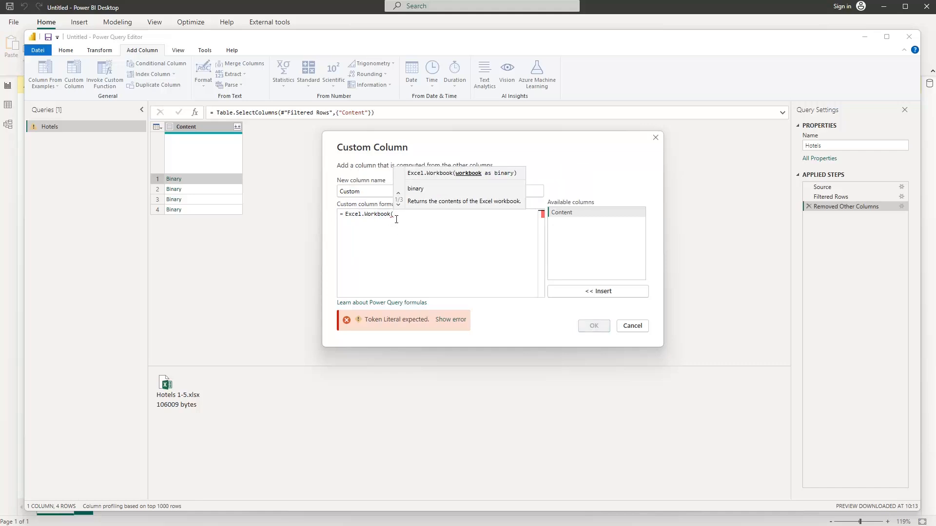
left_click(565, 213)
double_click(566, 214)
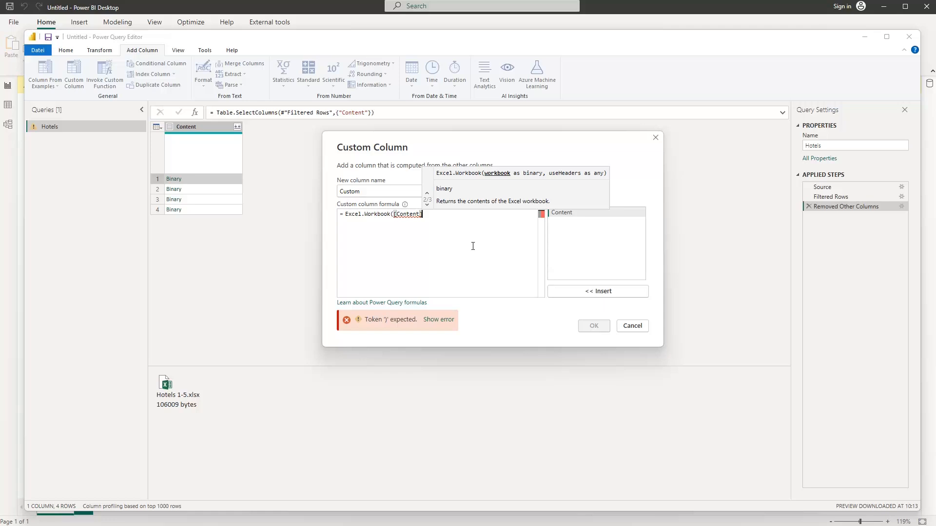
type(")")
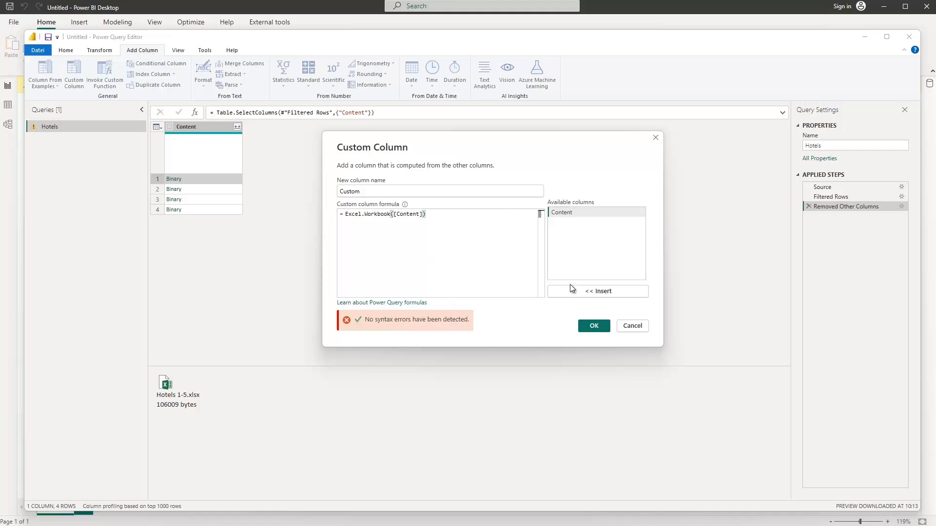
left_click(594, 326)
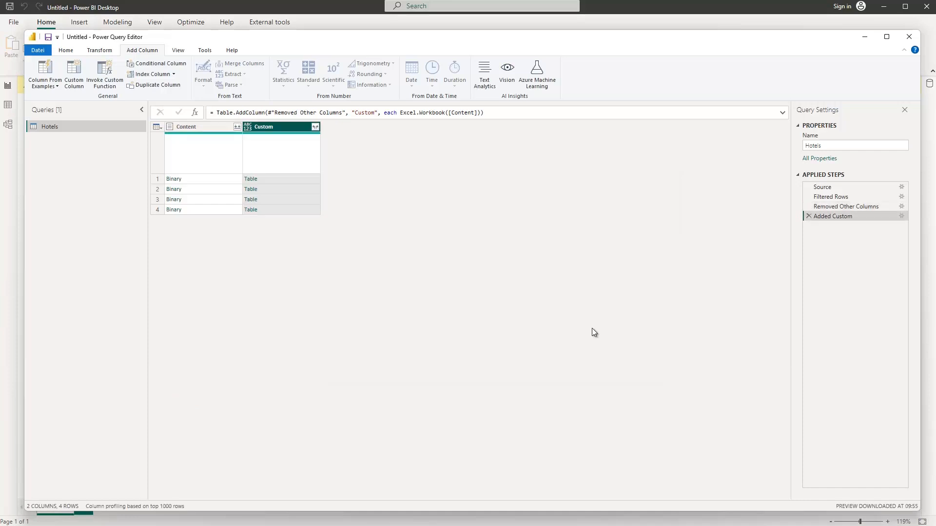
Step: Preview the first Custom table, remove the Content column, and expand all fields of Custom without the original column name as prefix
left_click(276, 179)
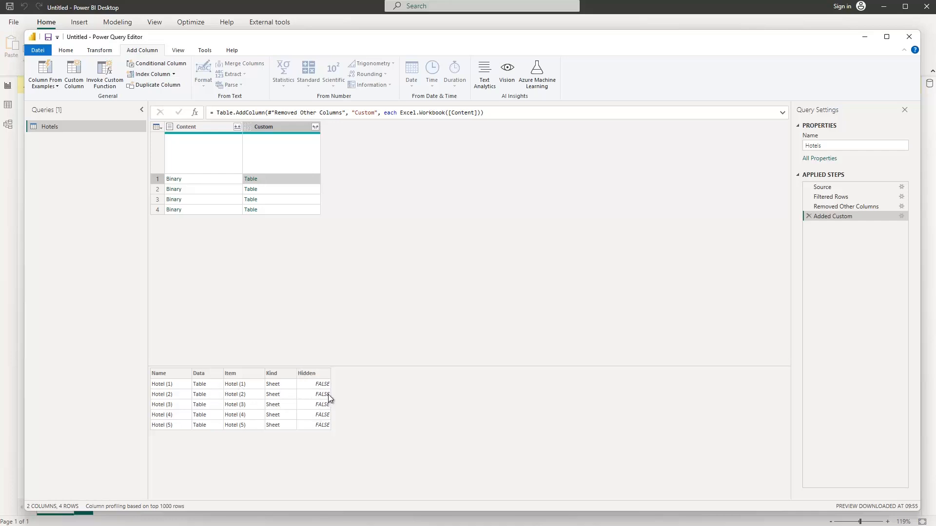
right_click(203, 124)
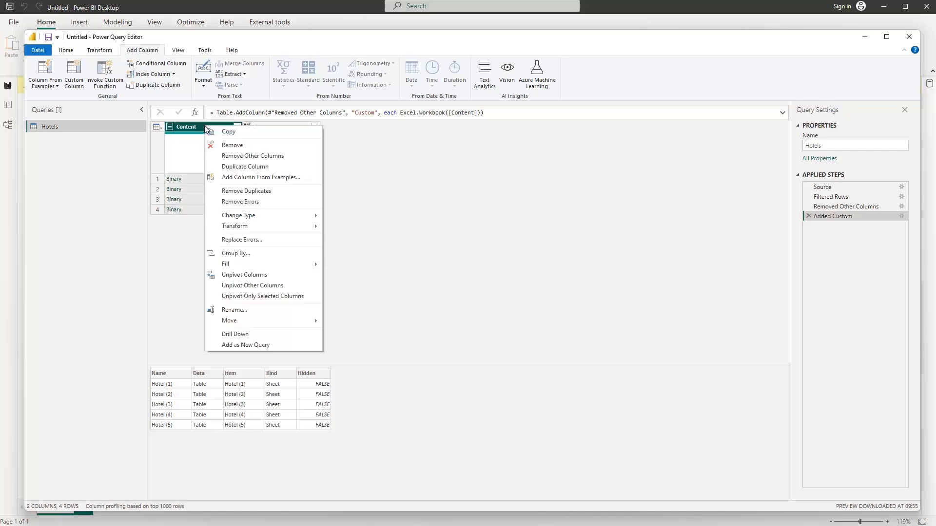
left_click(229, 144)
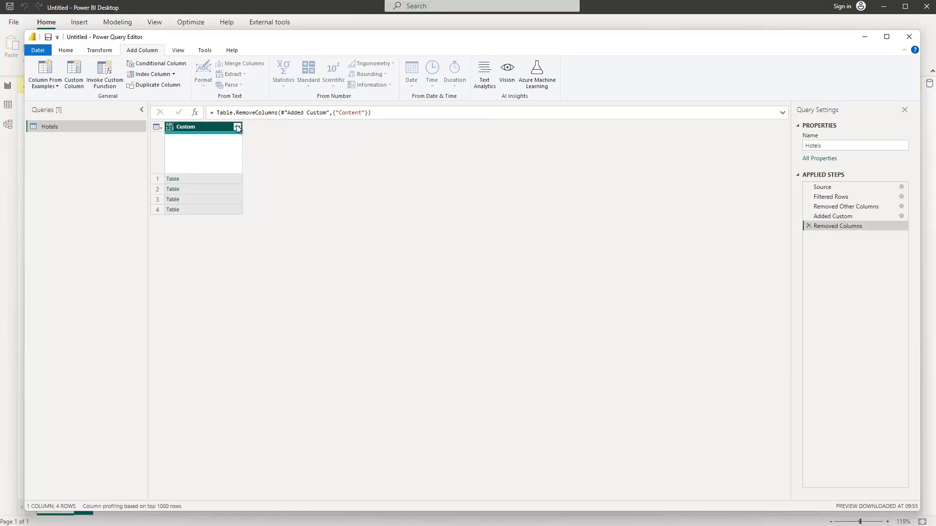
left_click(237, 126)
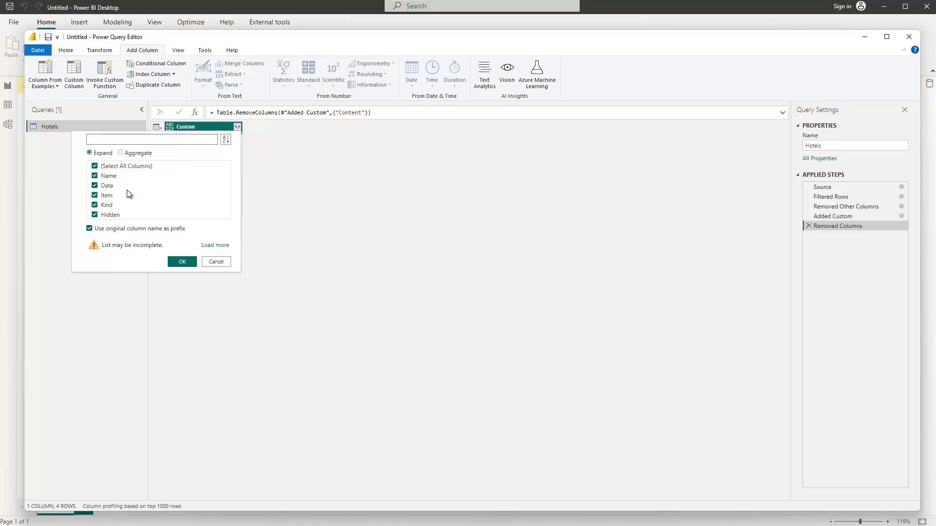
left_click(90, 229)
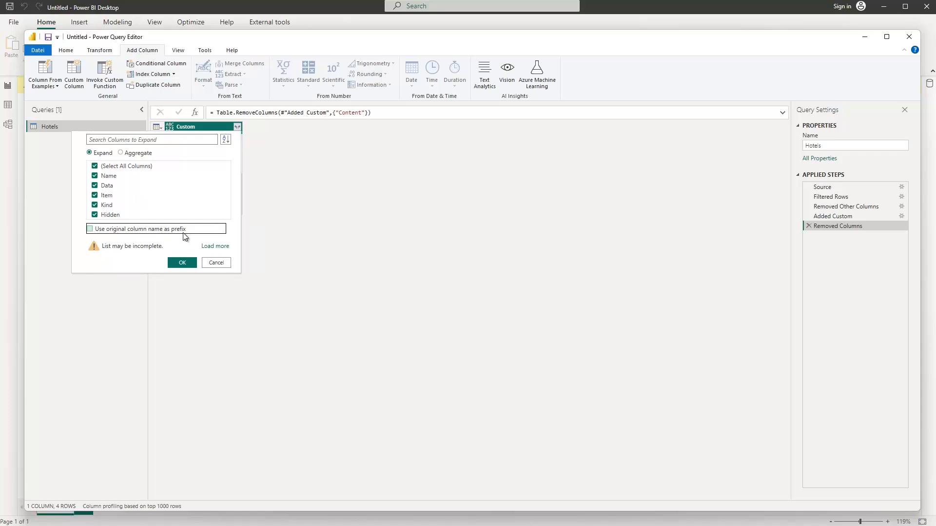
left_click(182, 262)
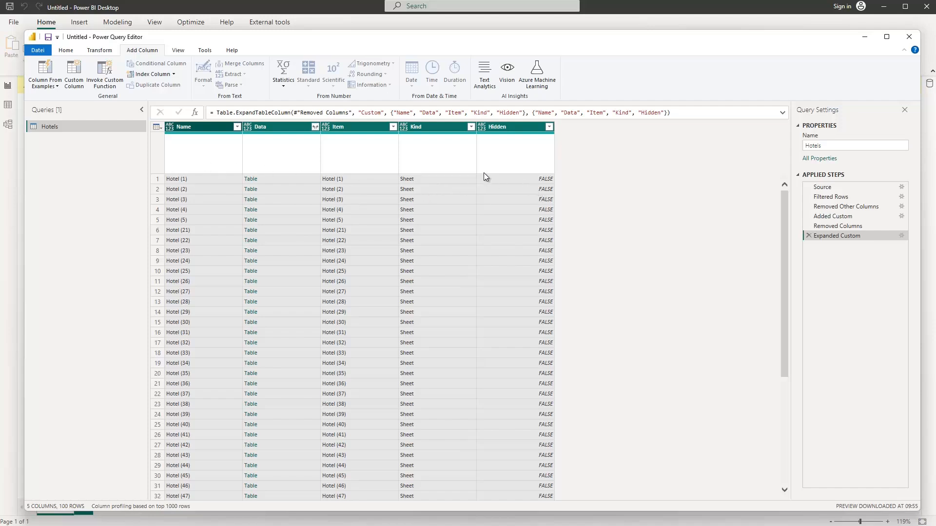
Step: Preview the Hotel (1) table in an enlarged preview area and remove every column except Name and Data
left_click(275, 181)
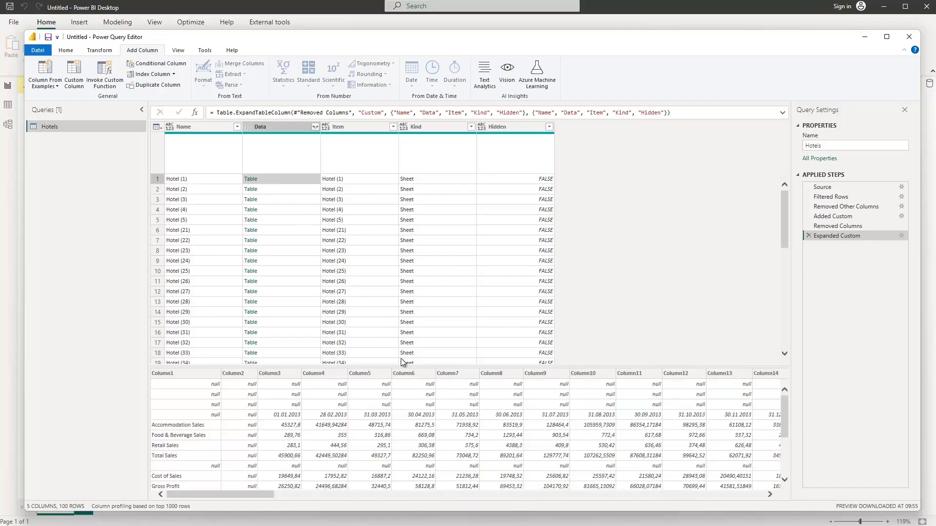
left_click_drag(403, 367, 395, 240)
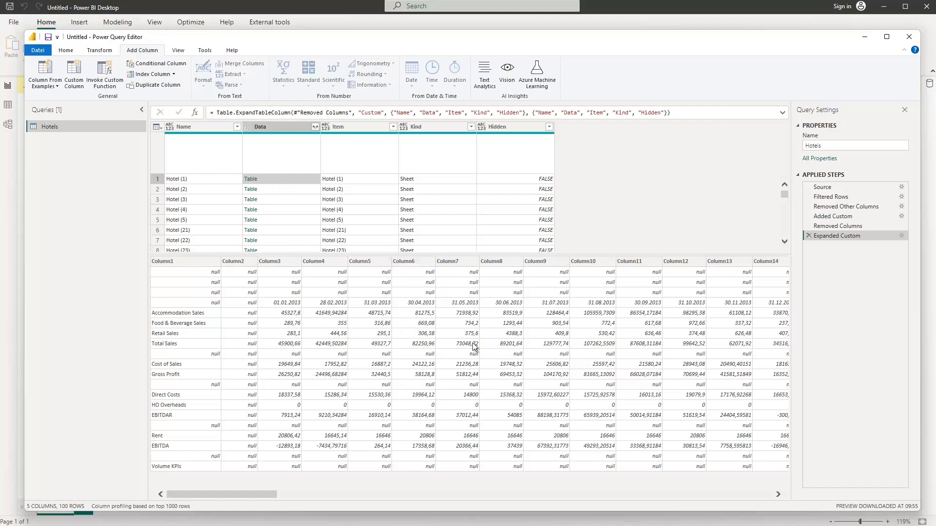
left_click_drag(380, 253, 384, 332)
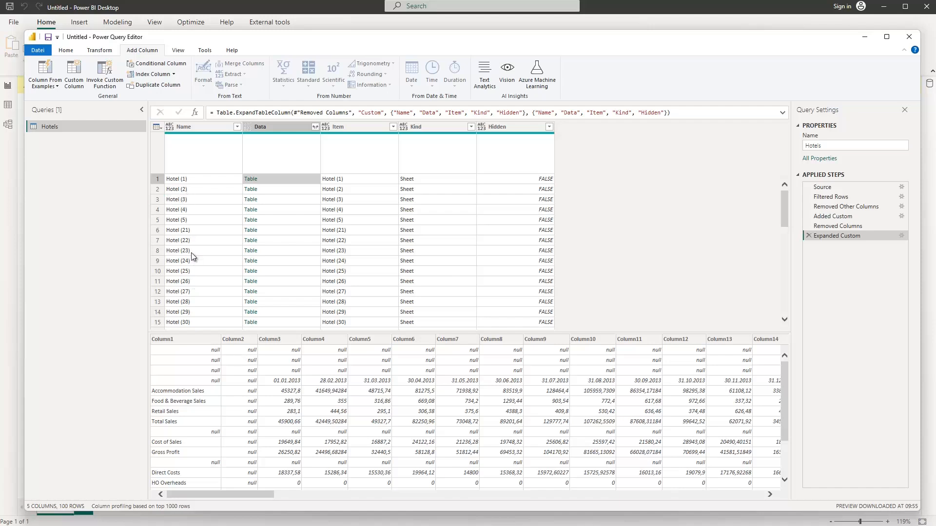
left_click(208, 129)
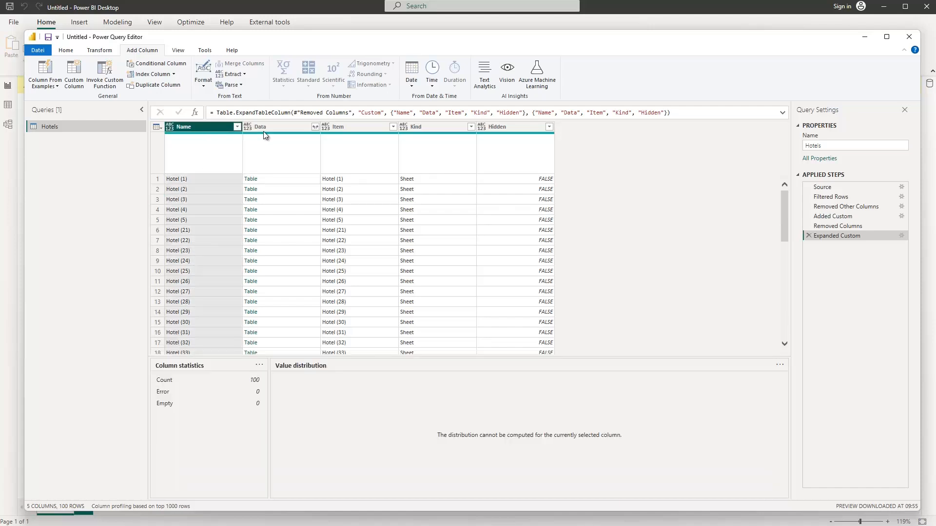
left_click(265, 131, "ctrl")
right_click(266, 128)
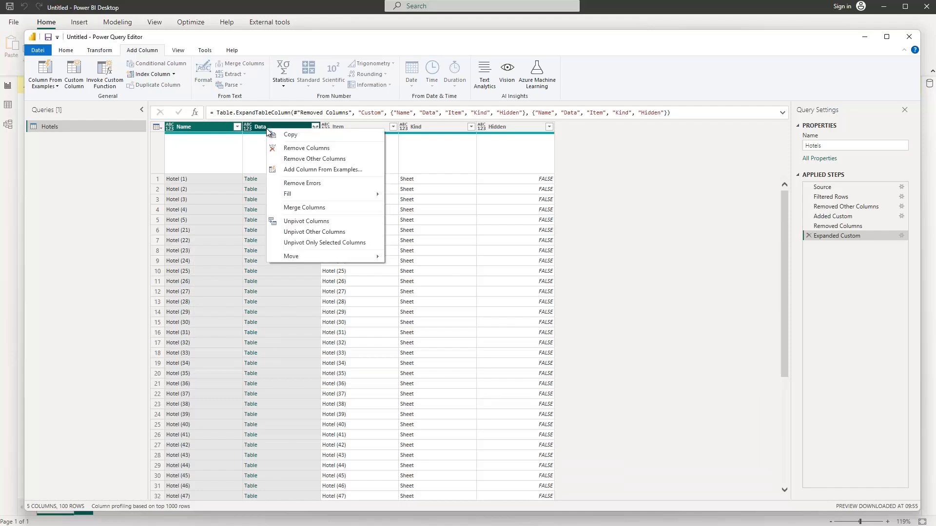
left_click(327, 160)
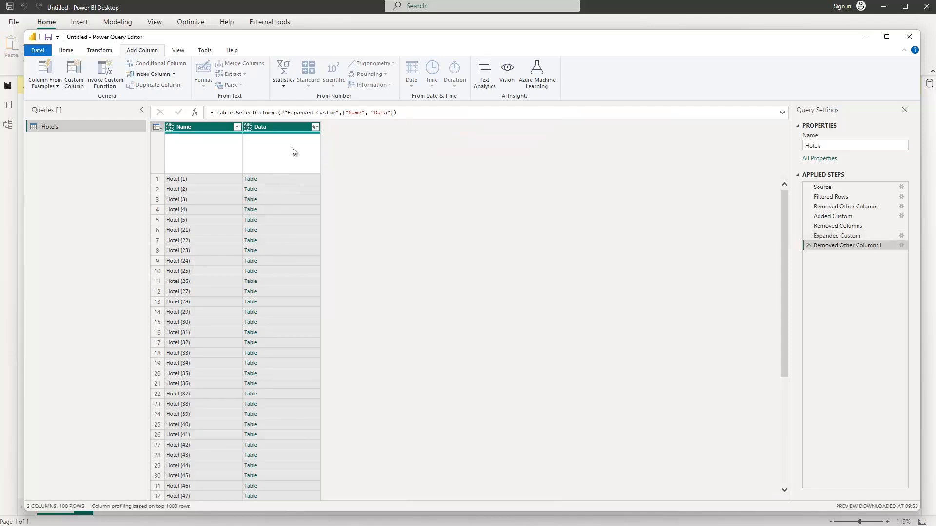
Step: Expand the Data column into all of its columns without using the original column name as prefix
left_click(277, 178)
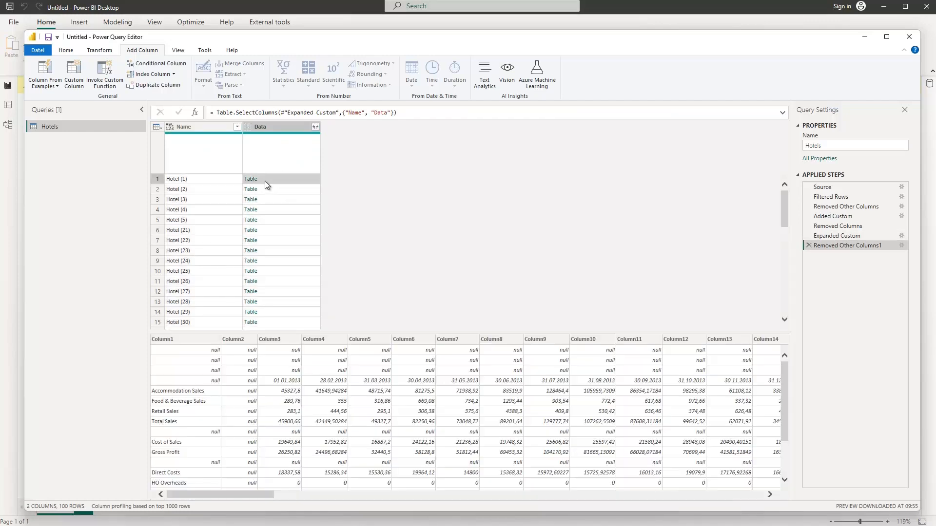
left_click(315, 128)
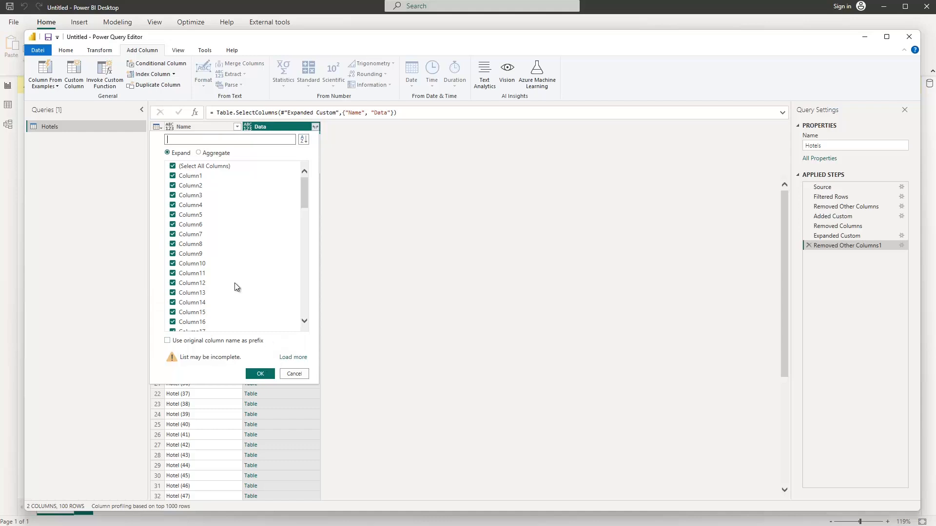
left_click(259, 375)
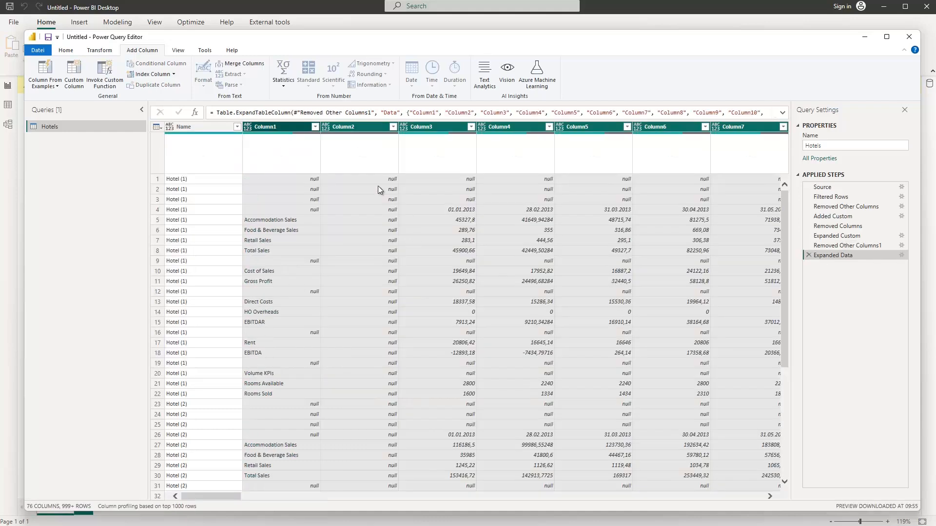
Step: Examine the expanded rows across the hotels and check the fully loaded list of hotel names in the Name column's filter
scroll(329, 271, "down", 15)
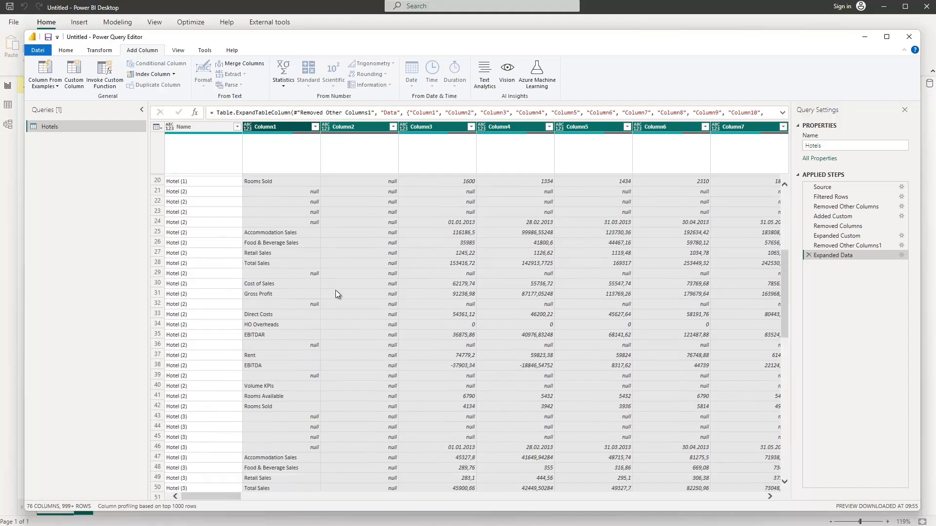
left_click_drag(784, 337, 781, 379)
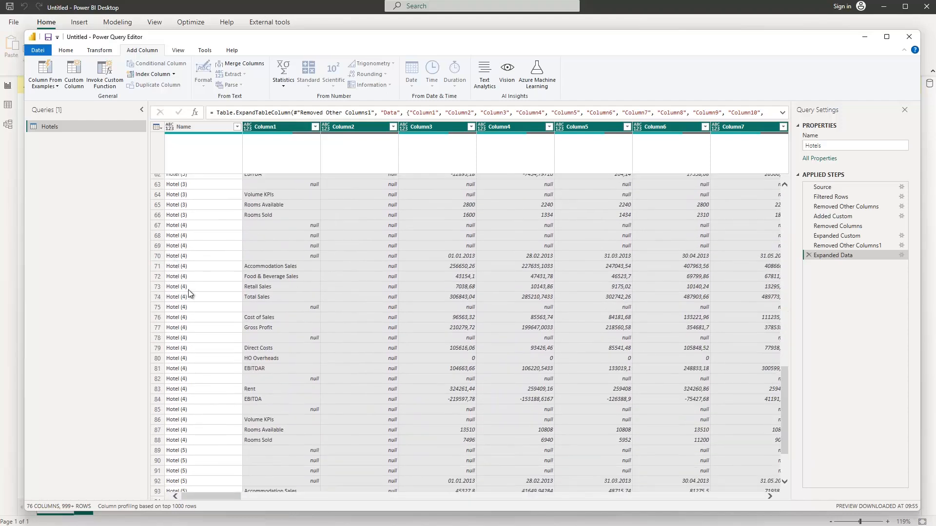
scroll(189, 292, "down", 19)
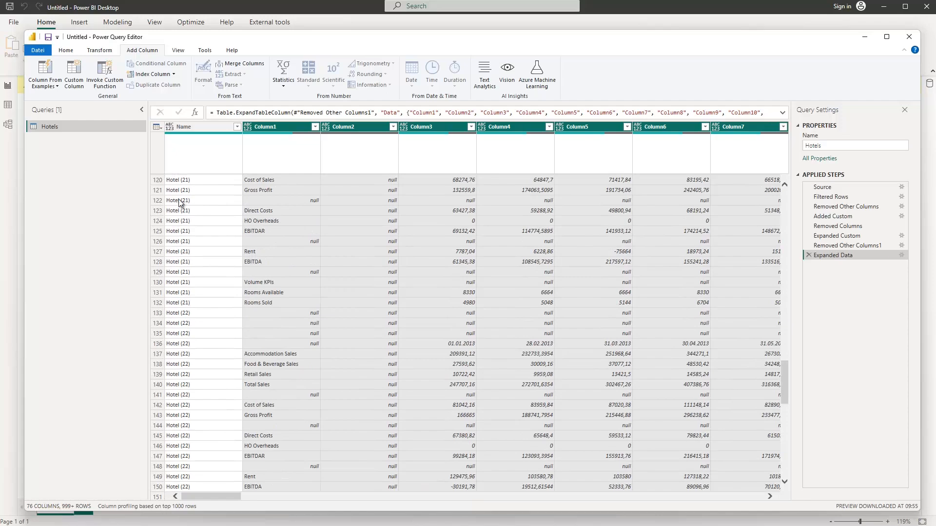
scroll(194, 288, "down", 9)
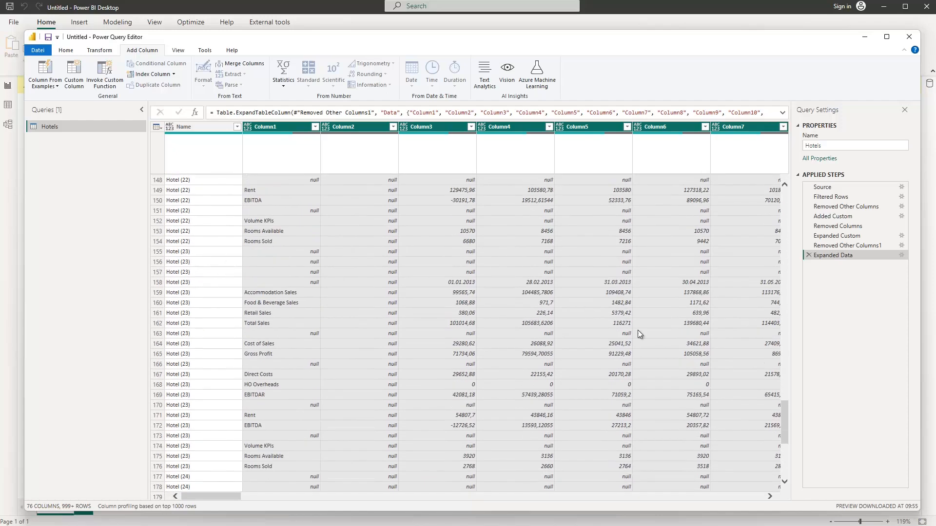
left_click_drag(785, 421, 763, 194)
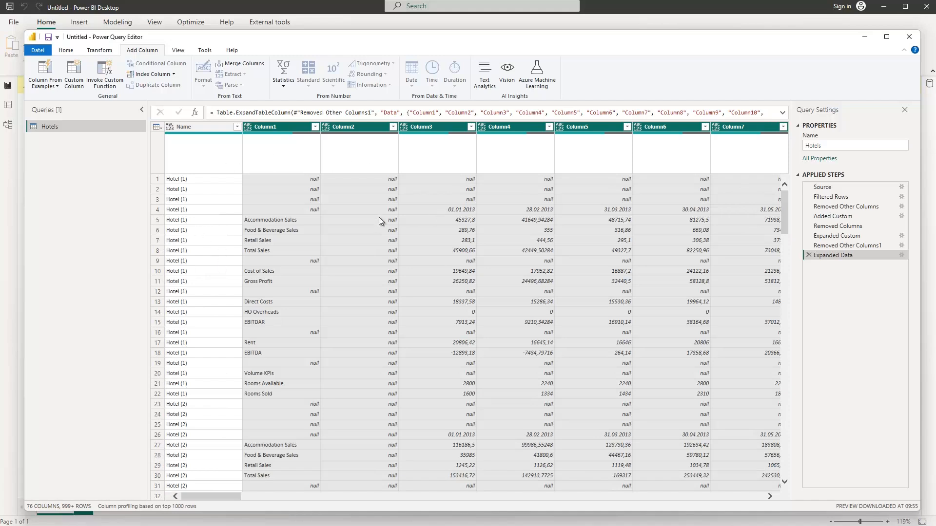
left_click(236, 128)
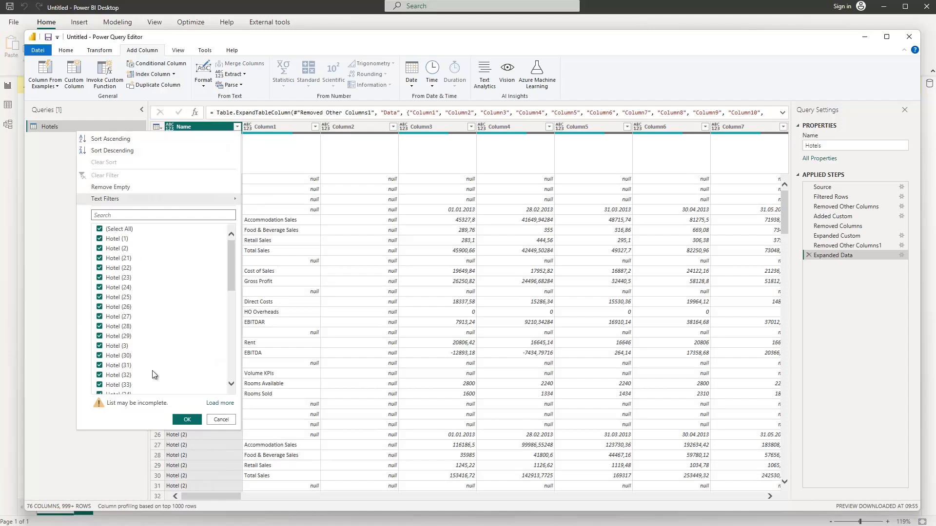
left_click(217, 403)
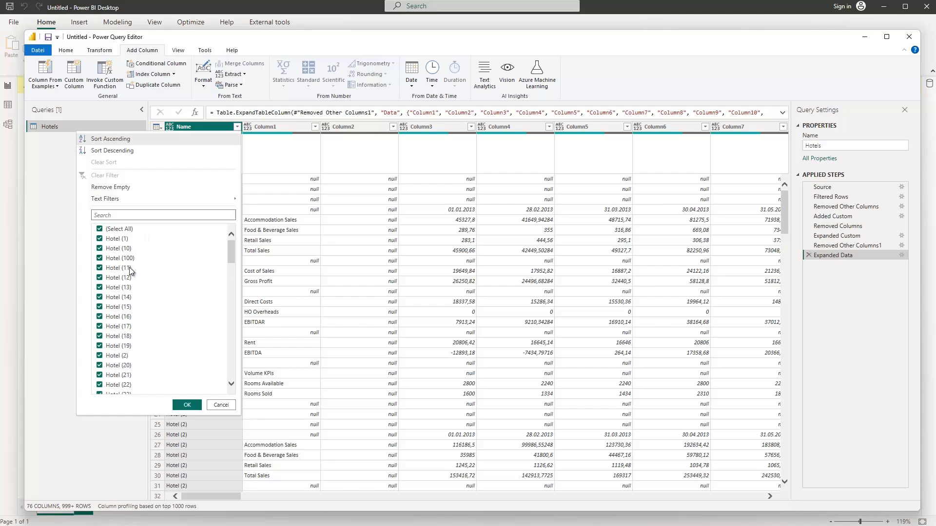
left_click_drag(230, 247, 222, 381)
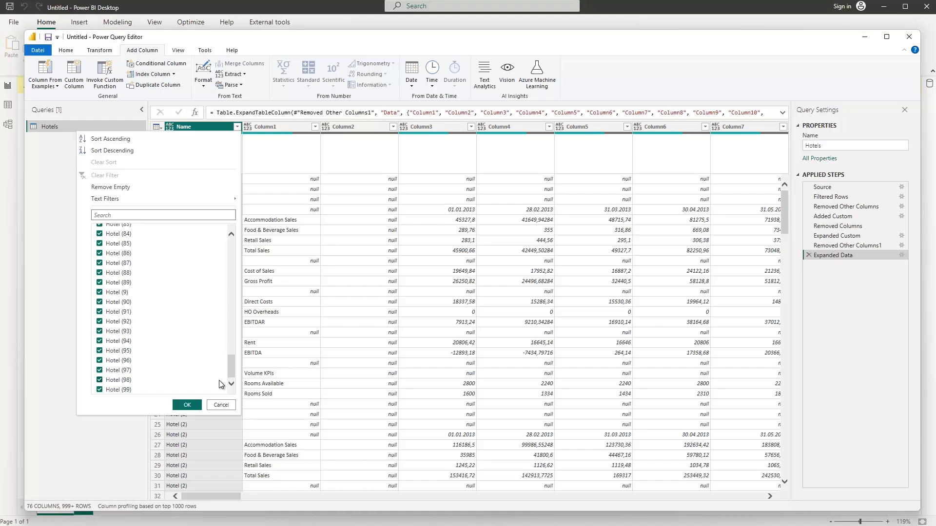
left_click(222, 405)
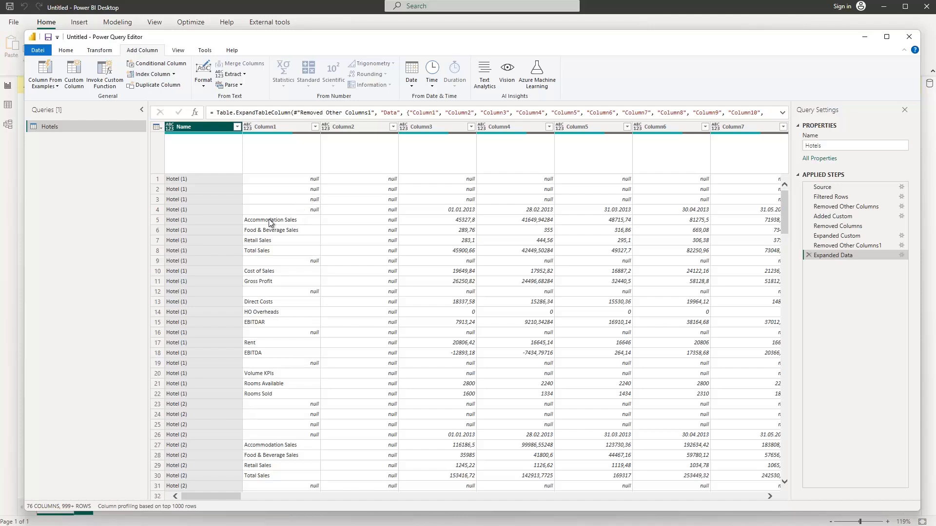
Step: Remove the empty columns Column2 and Column75 from the expanded Hotels table
left_click(359, 128)
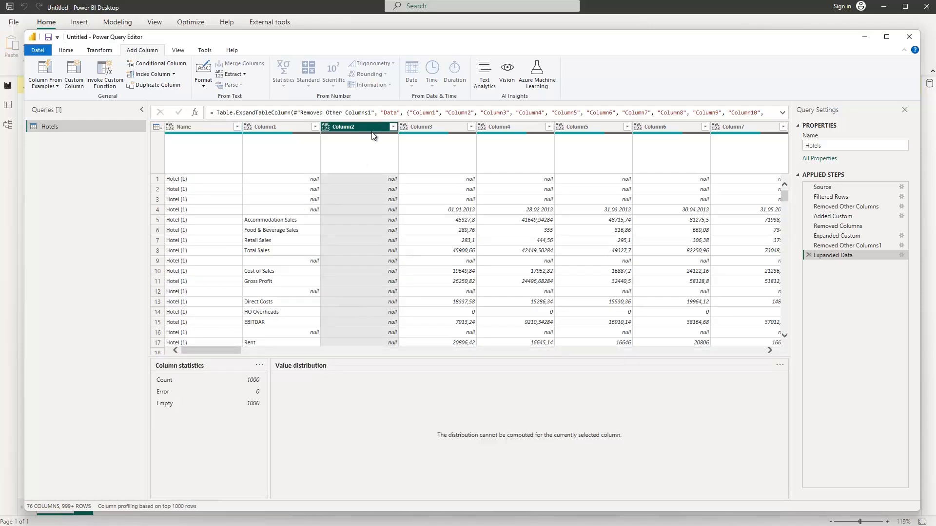
left_click_drag(231, 348, 770, 372)
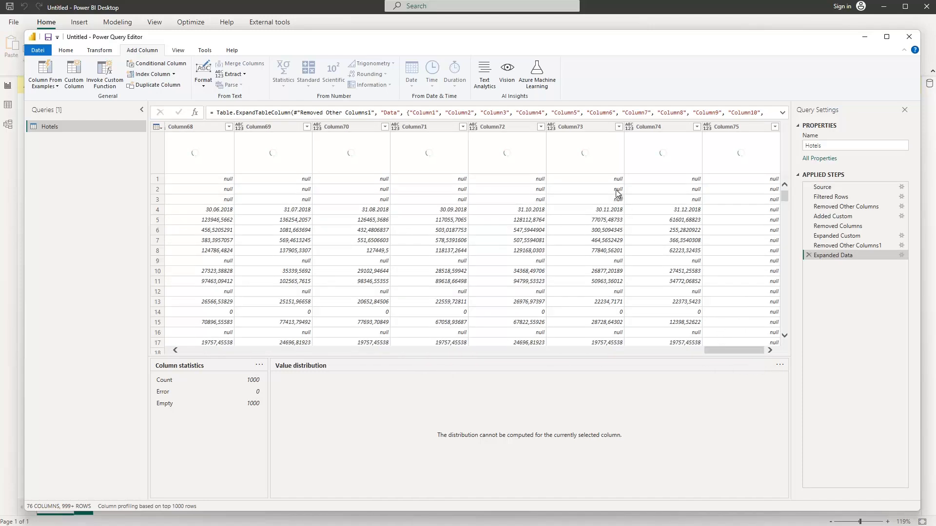
left_click(738, 130)
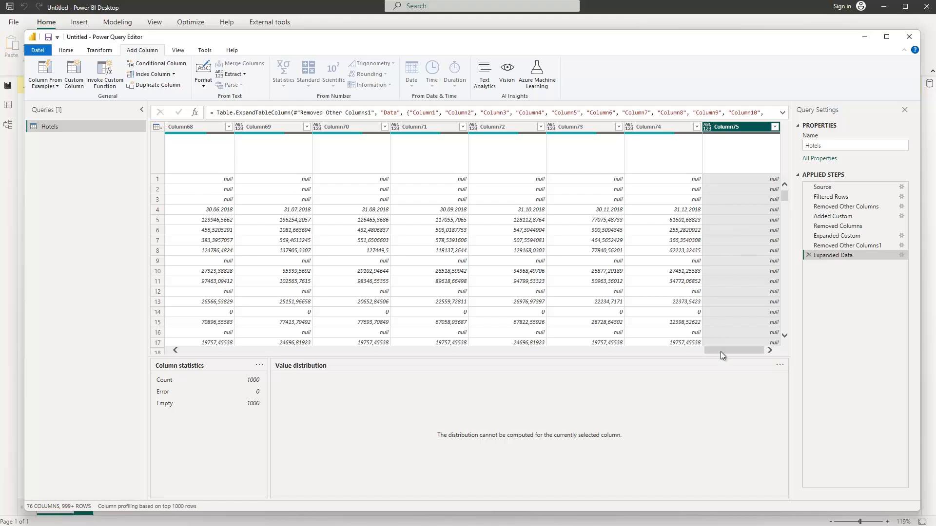
left_click_drag(721, 352, 195, 259)
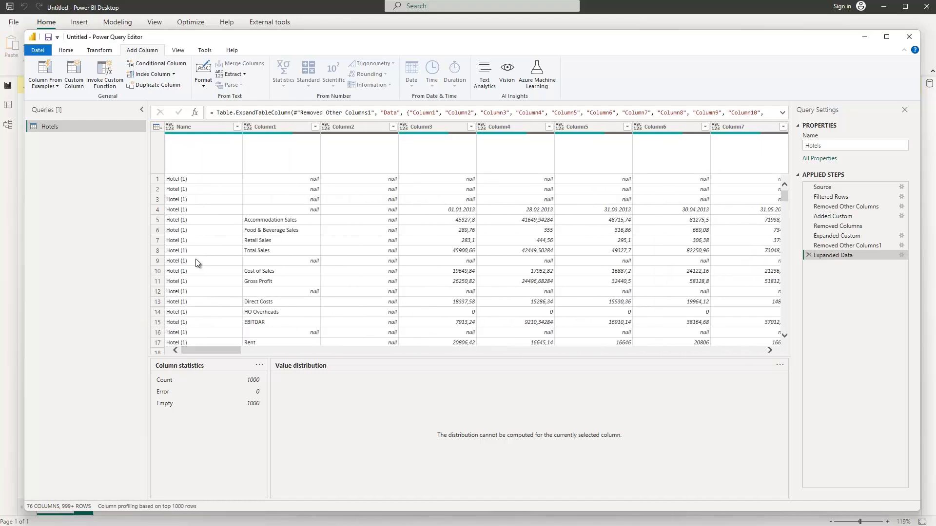
left_click(351, 128)
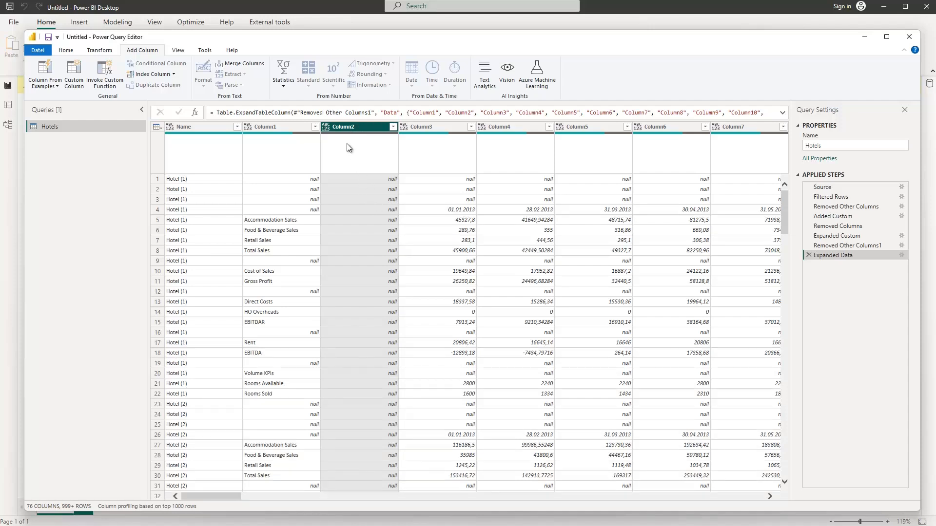
mouse_move(336, 137)
right_click(355, 127)
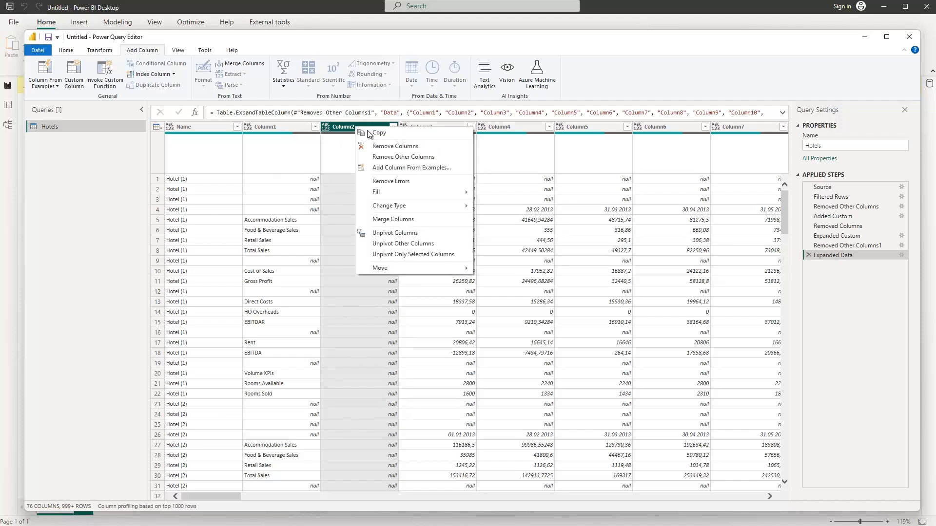
left_click(408, 146)
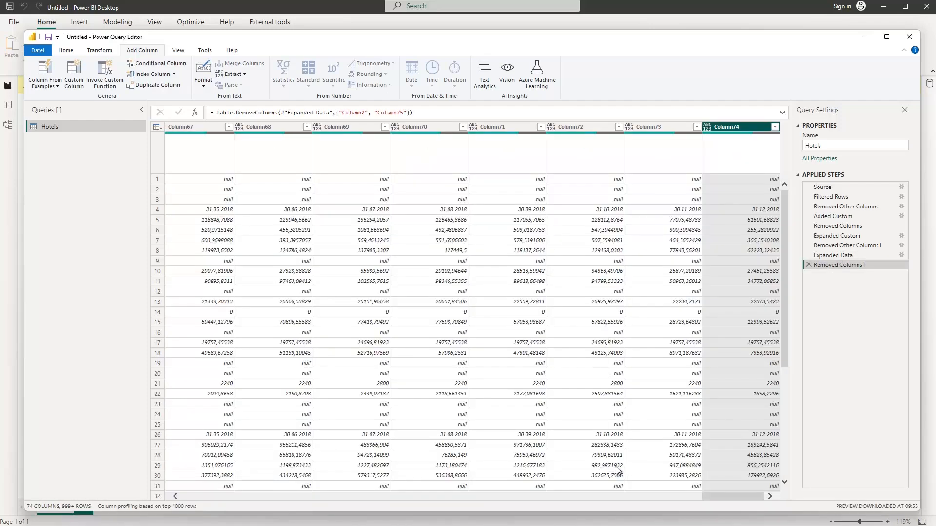
Step: Remove the top 3 rows of the Hotels table and promote the first remaining row to column headers
left_click_drag(730, 496, 127, 483)
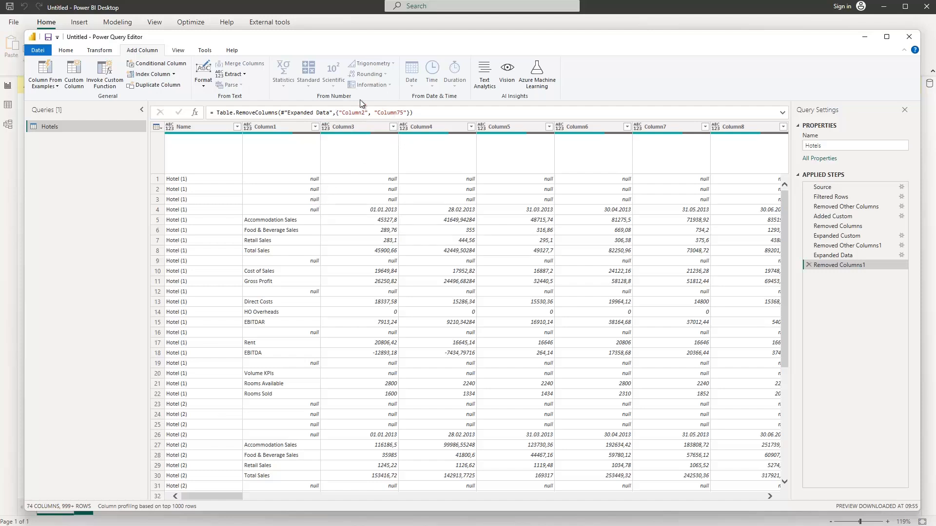
left_click(99, 51)
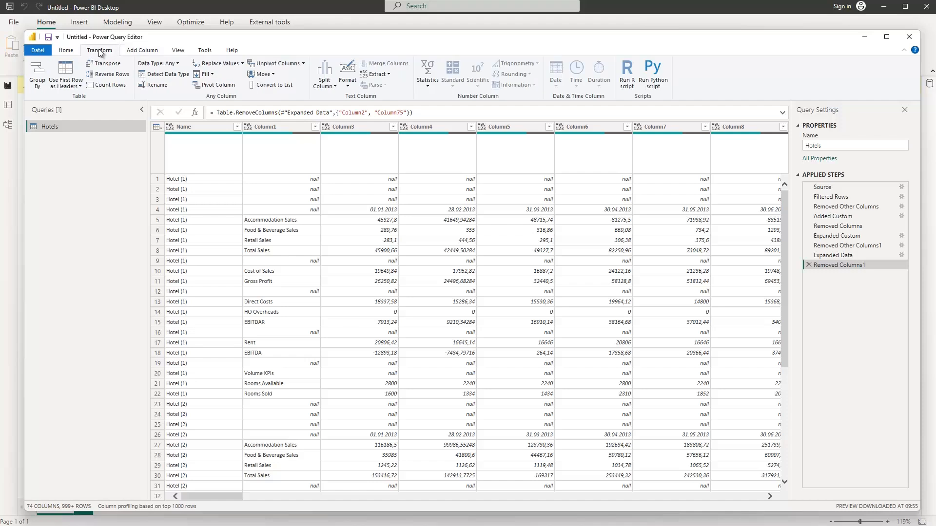
left_click(69, 50)
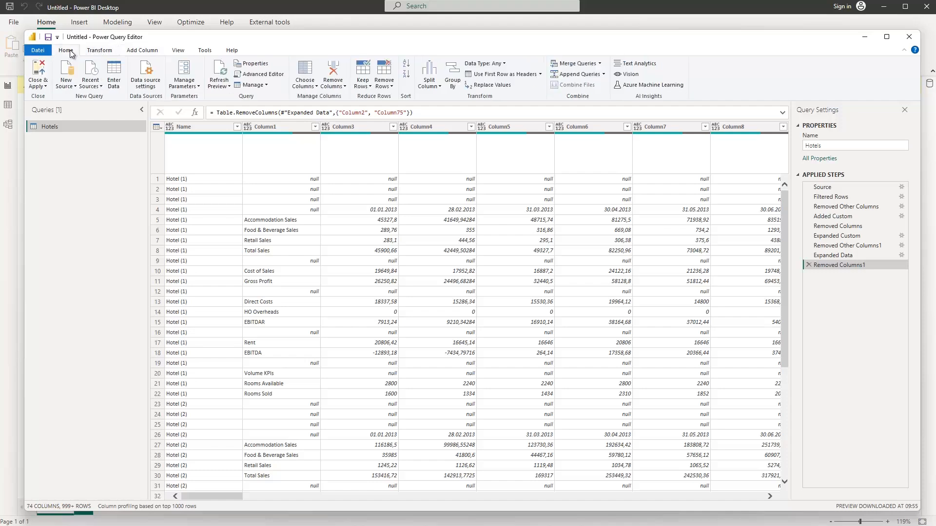
left_click(386, 84)
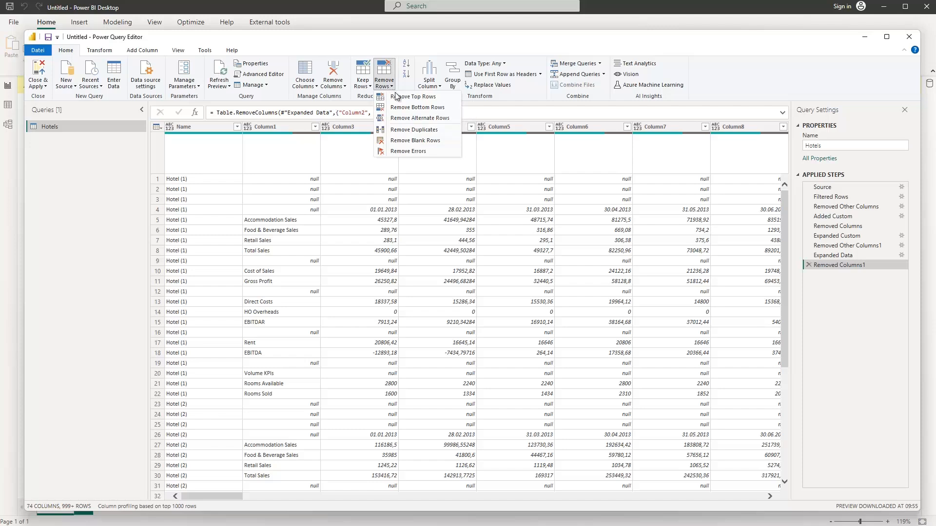
left_click(405, 97)
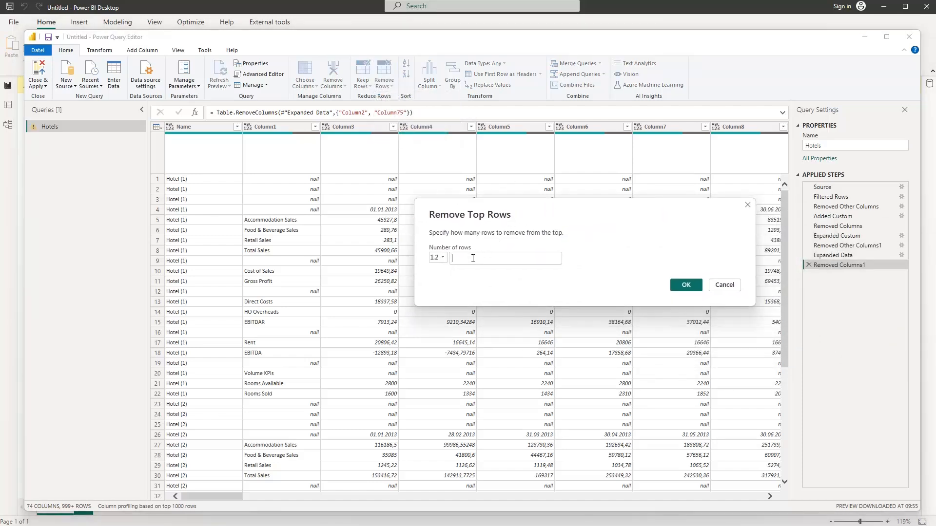
type("3")
left_click(689, 286)
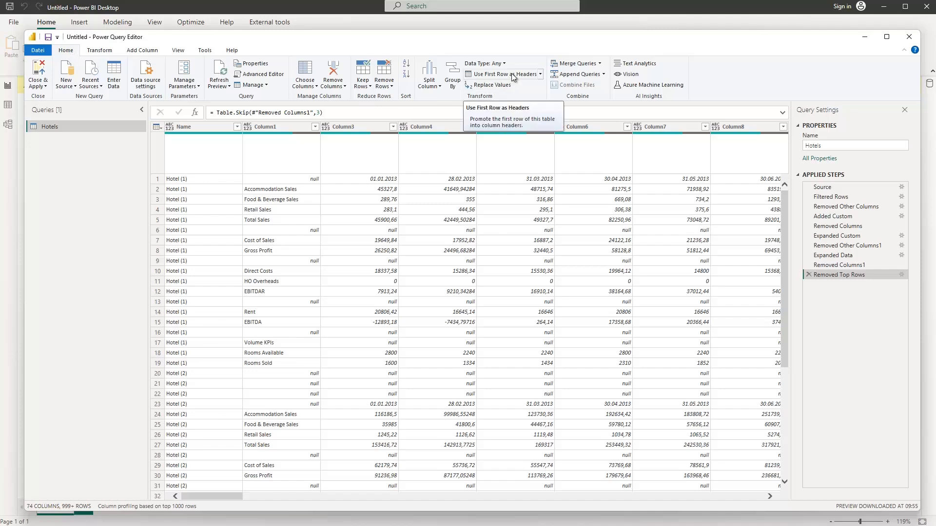
left_click(99, 51)
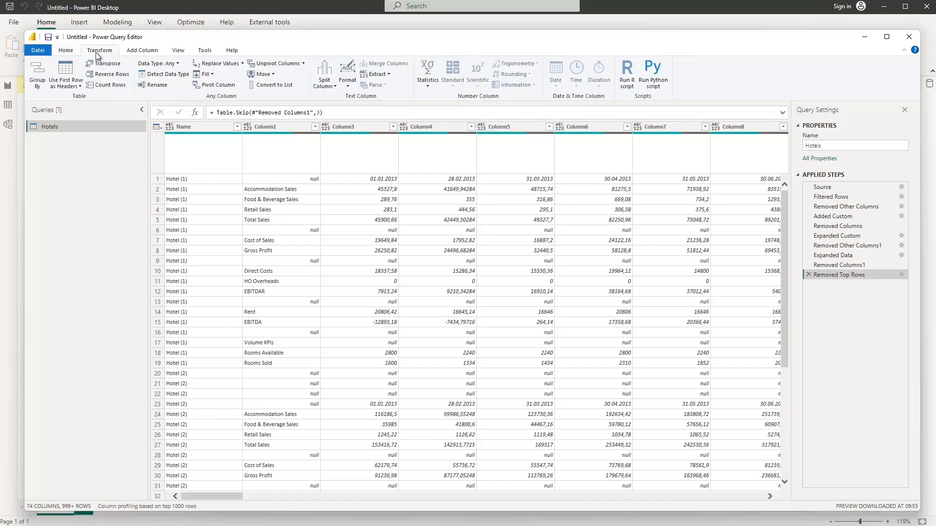
left_click(66, 75)
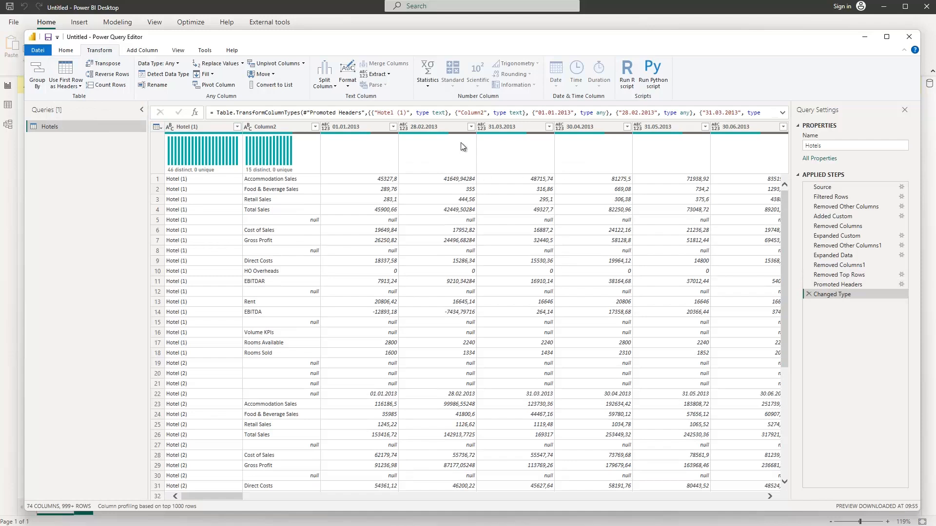
Step: Filter the 01.01.2013 column to exclude rows with null values
left_click(336, 128)
left_click(391, 127)
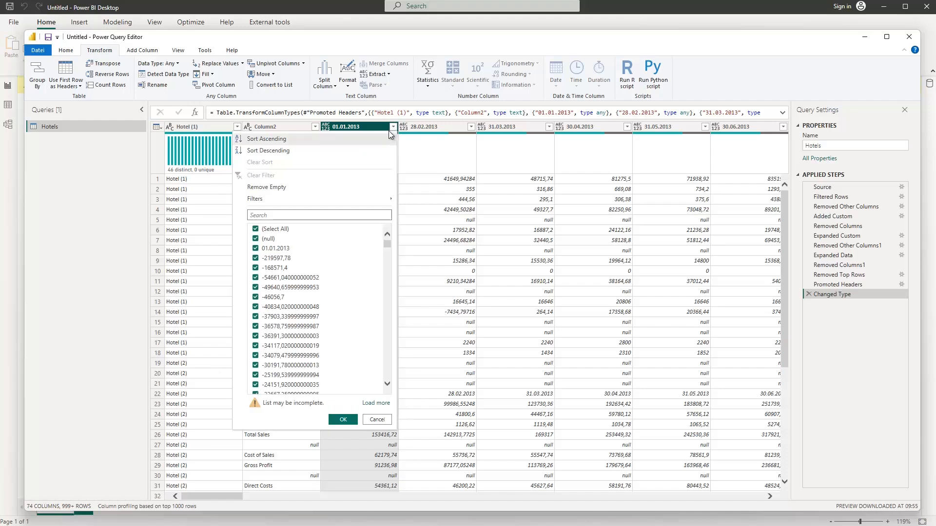
left_click(255, 240)
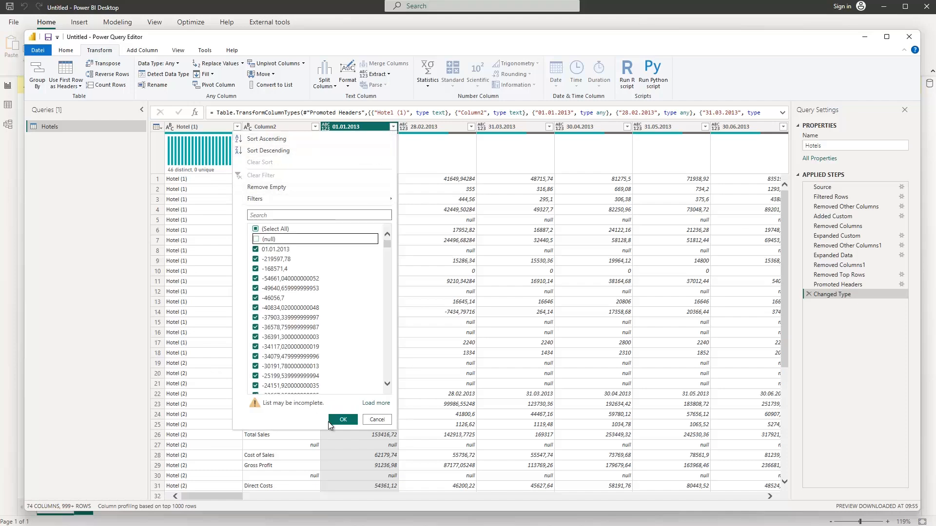
left_click(343, 420)
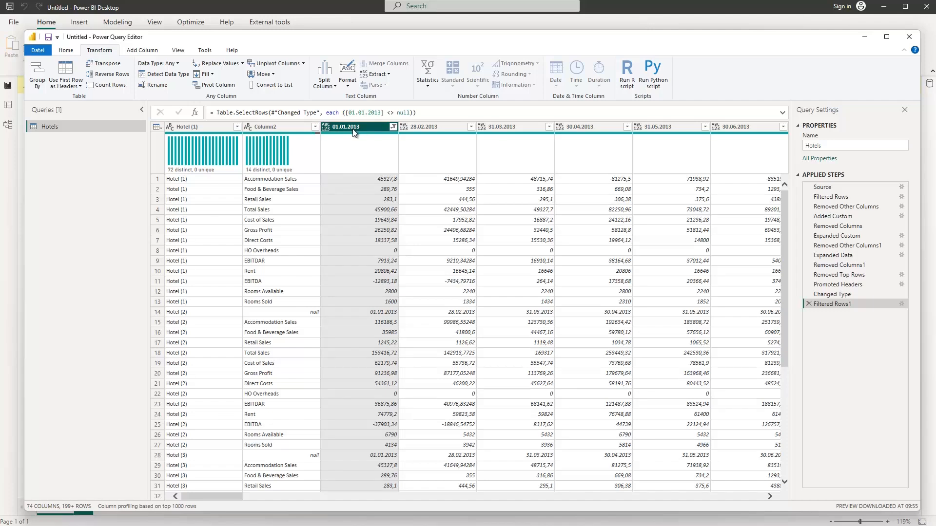
Step: Examine the repeated date header rows at the start of Hotel (2) and Hotel (3), including their Column2 entries
left_click(373, 312)
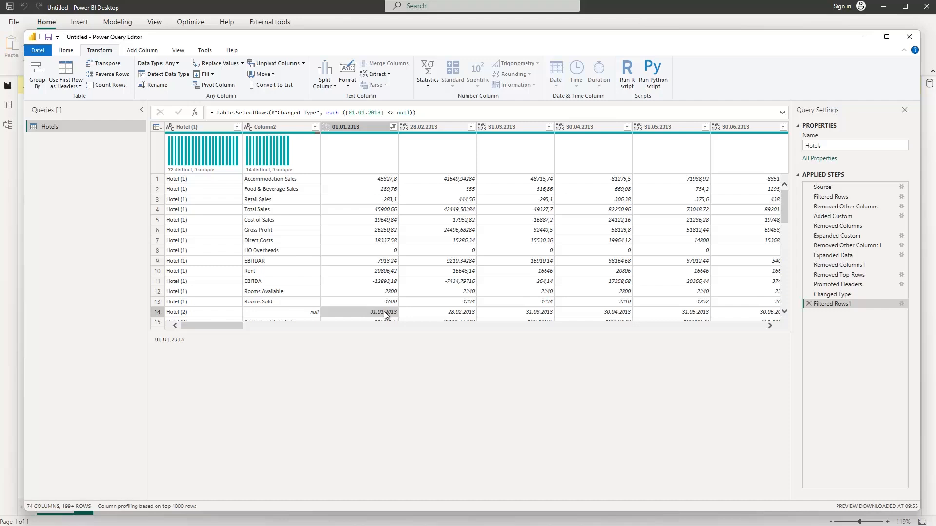
left_click(454, 312)
left_click(536, 311)
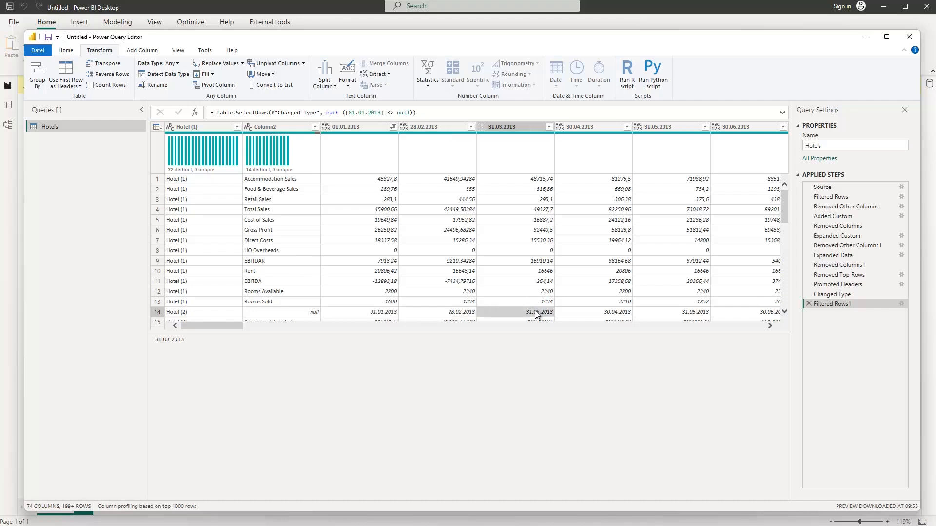
scroll(408, 248, "down", 3)
scroll(408, 247, "down", 5)
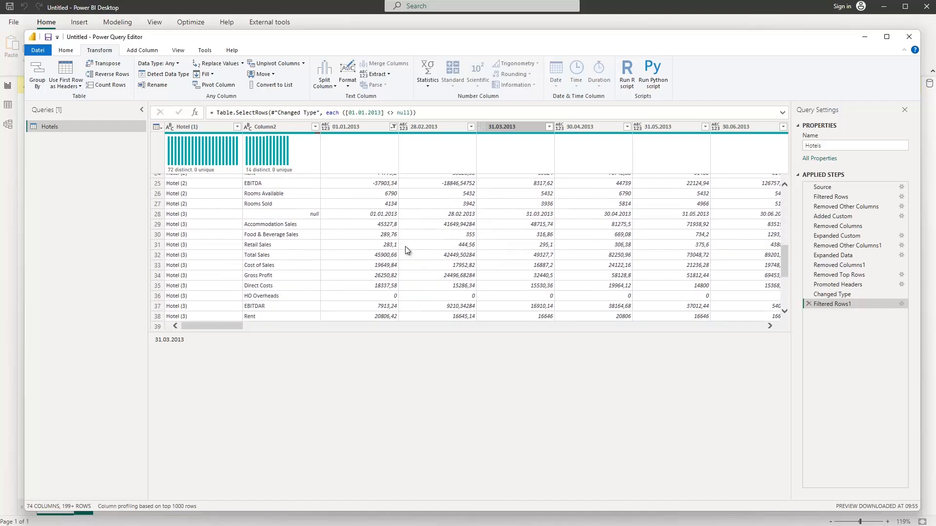
left_click(389, 215)
left_click(446, 215)
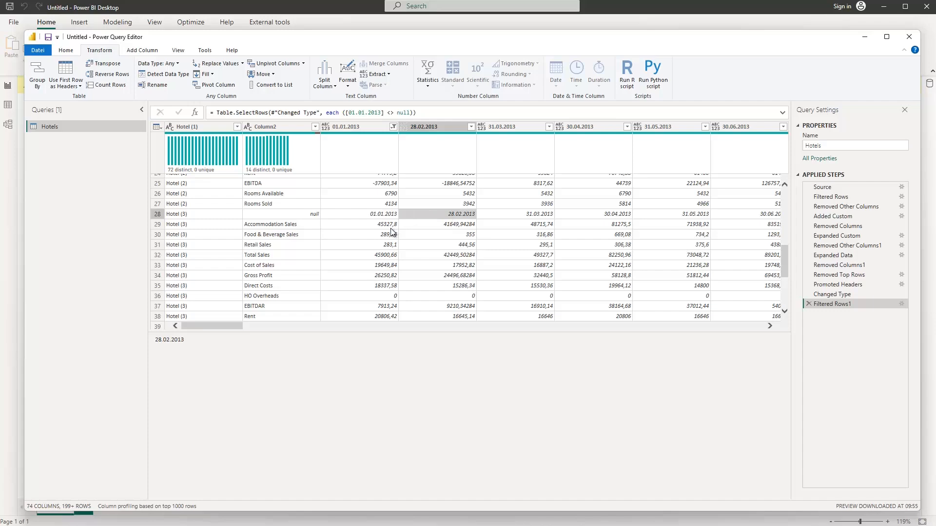
scroll(391, 232, "up", 4)
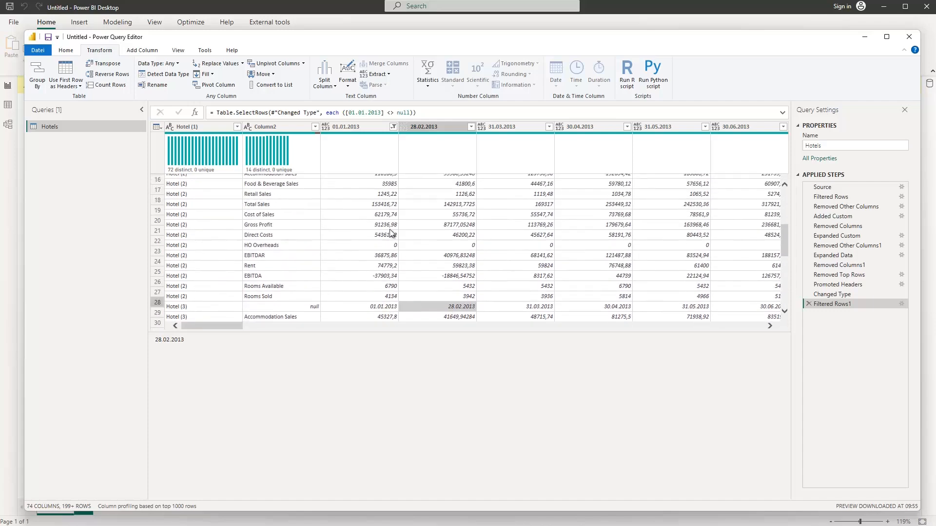
scroll(391, 232, "up", 3)
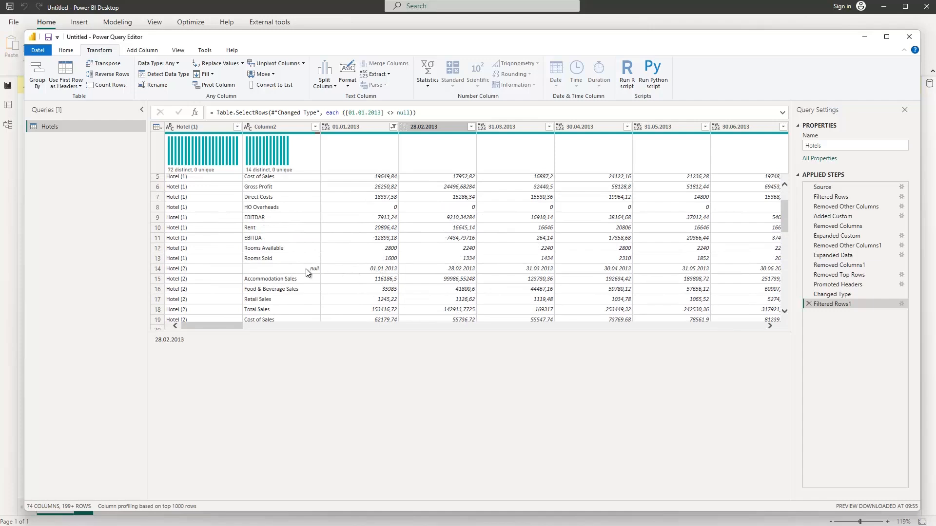
left_click(302, 268)
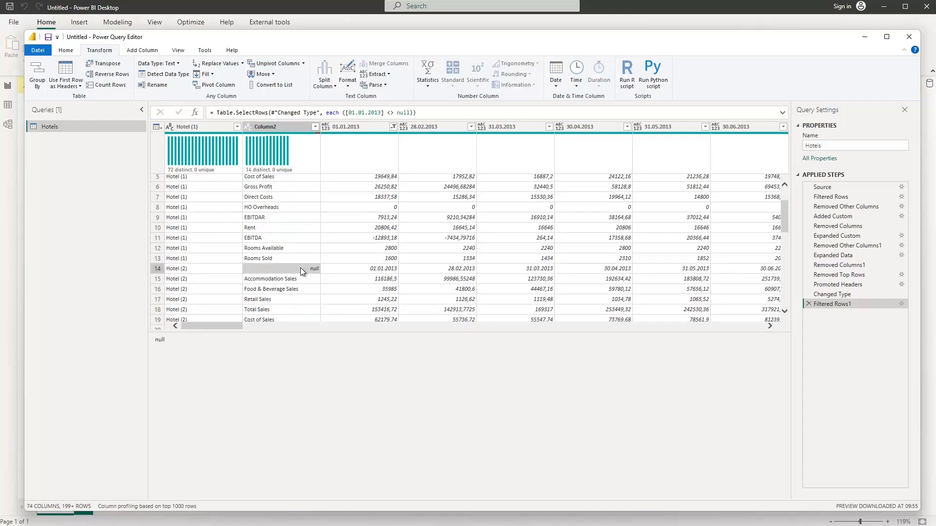
scroll(300, 267, "up", 2)
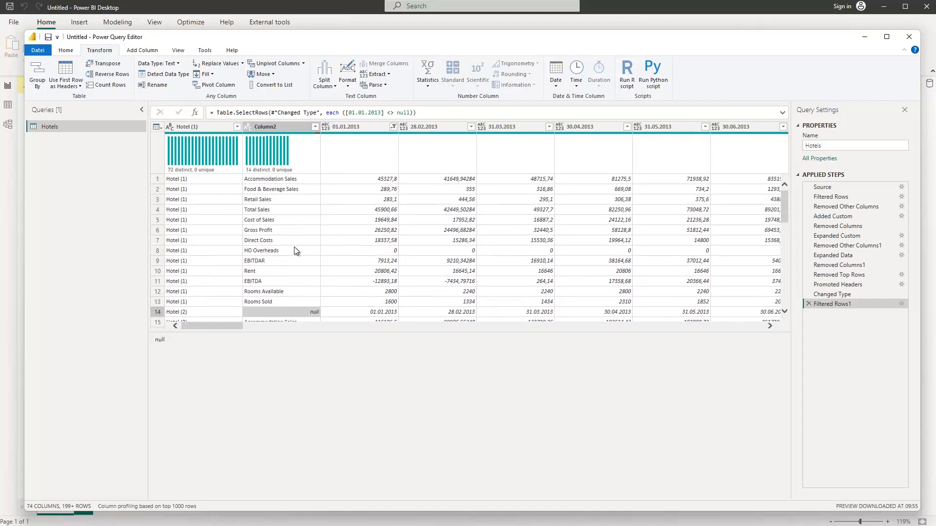
Step: Filter Column2 to exclude null values so the repeated date header rows are dropped
left_click(314, 127)
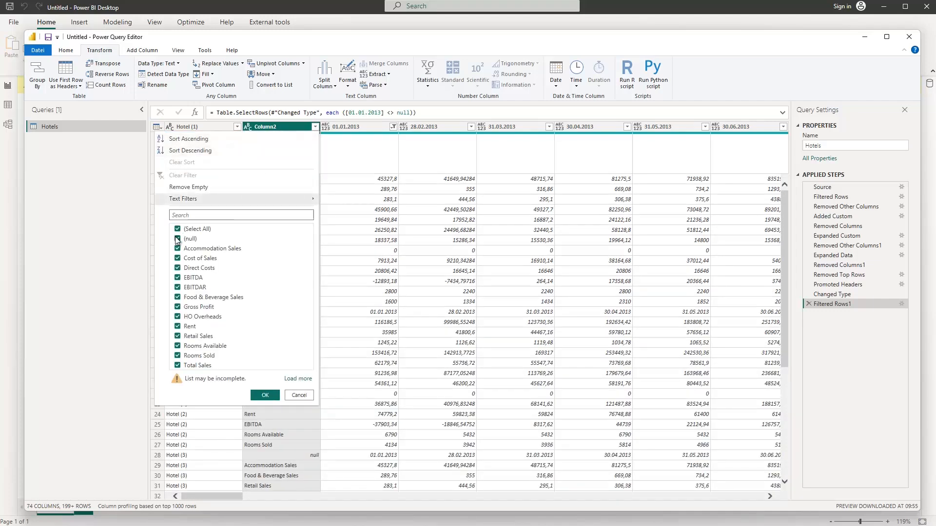
left_click(178, 239)
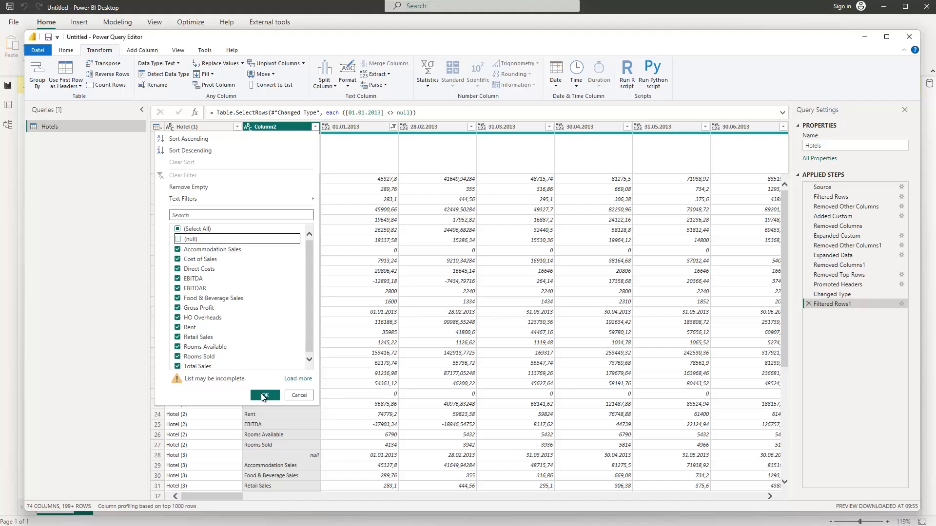
left_click(263, 395)
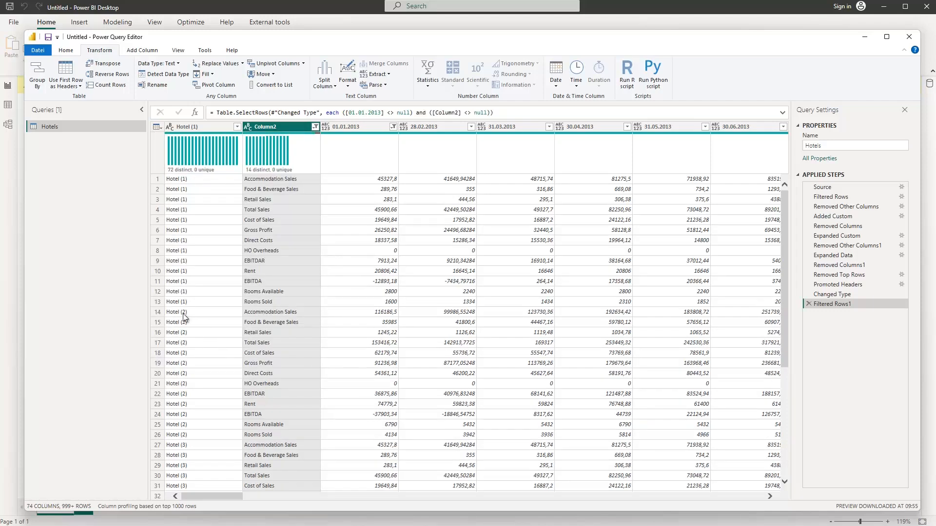
Step: Check the filtered rows where each hotel's data begins, comparing the Accommodation Sales entries and their 01.01.2013 values
left_click(382, 312)
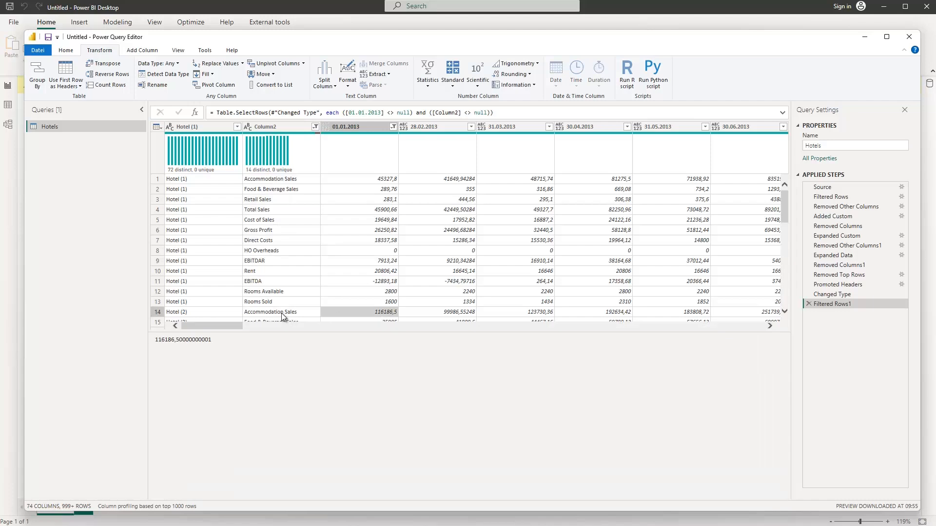
left_click(282, 180)
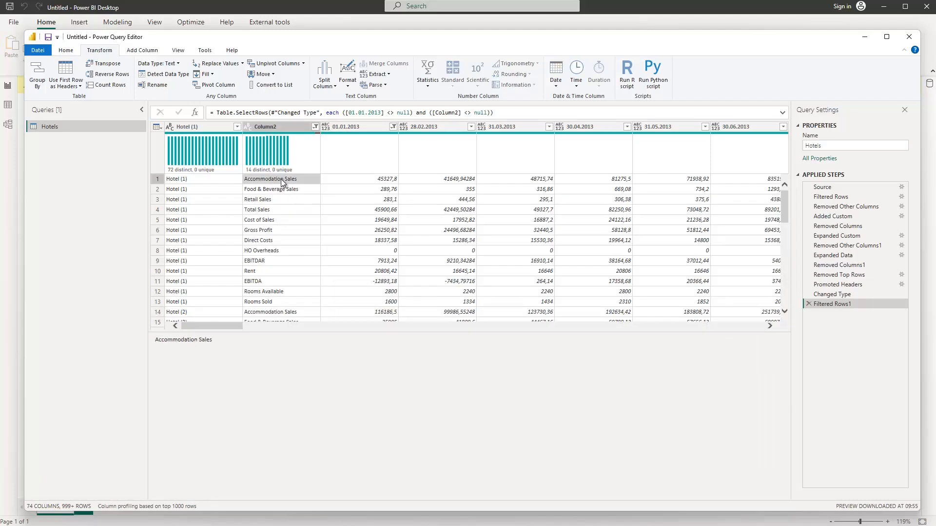
scroll(321, 252, "down", 3)
scroll(320, 252, "down", 2)
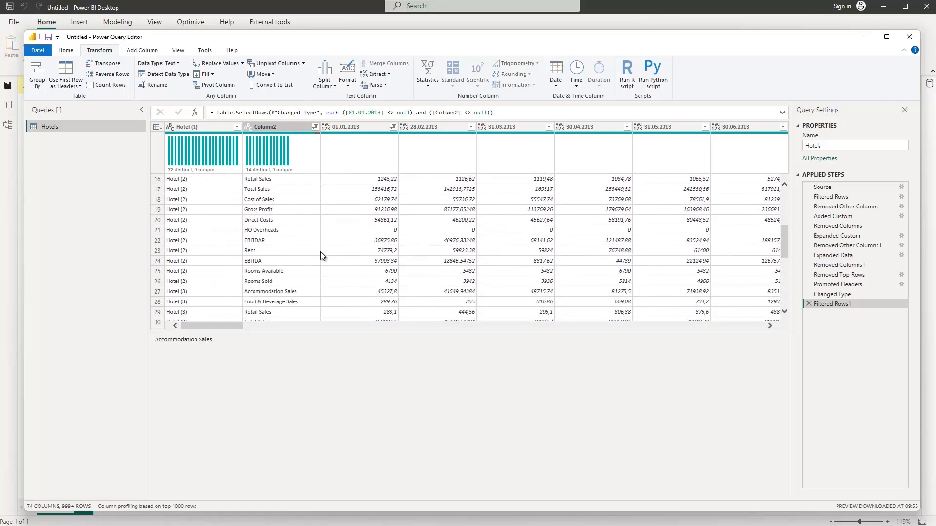
left_click(278, 293)
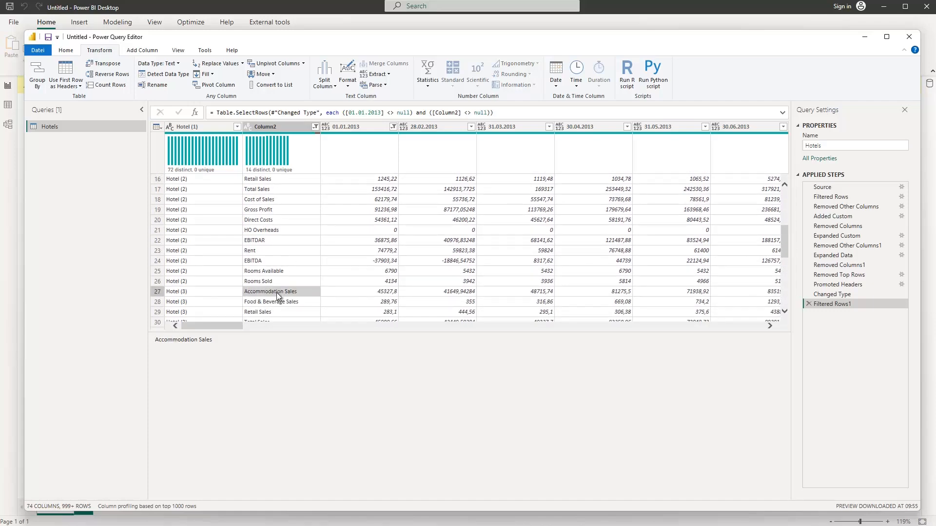
scroll(437, 261, "up", 5)
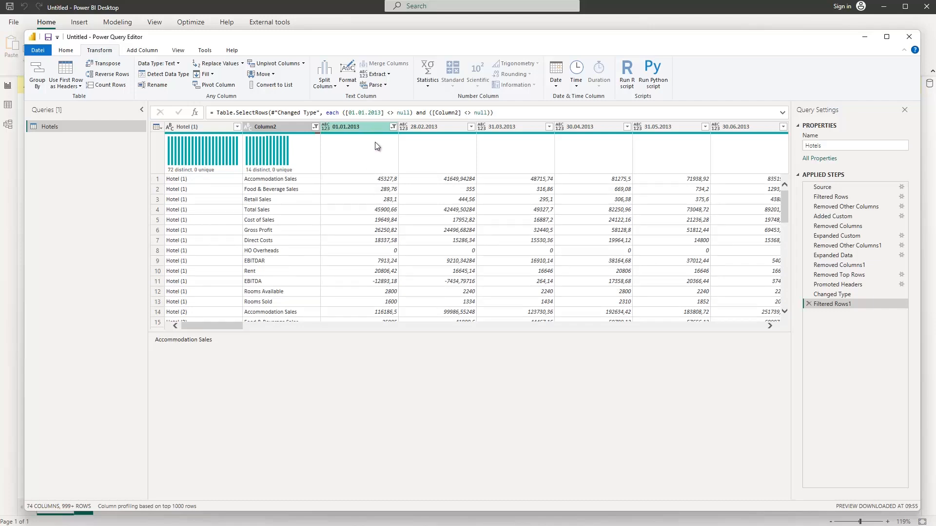
left_click(365, 179)
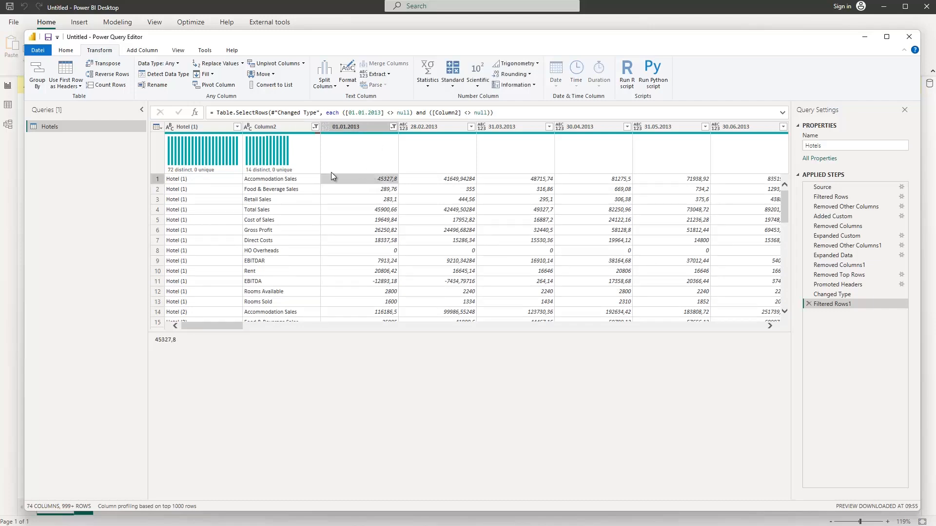
Step: Rename Column2 as PLItem
left_click(279, 127)
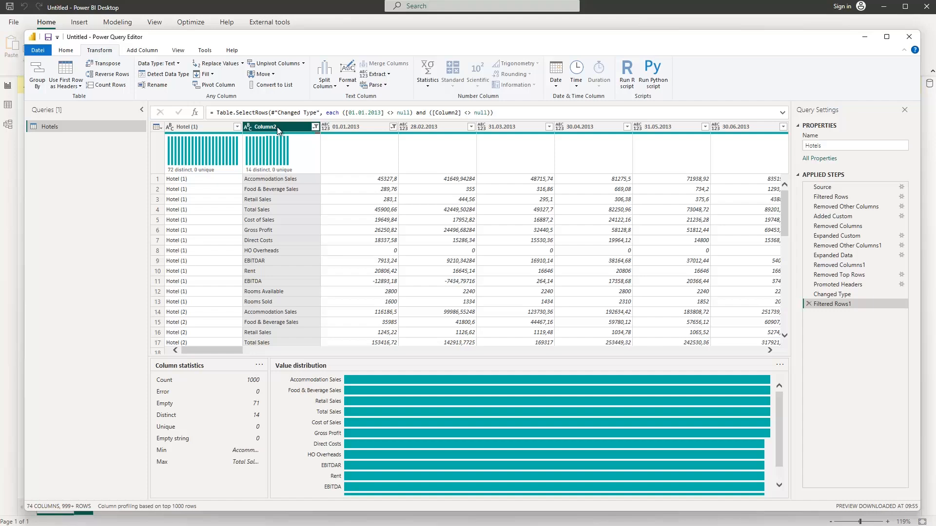
double_click(277, 127)
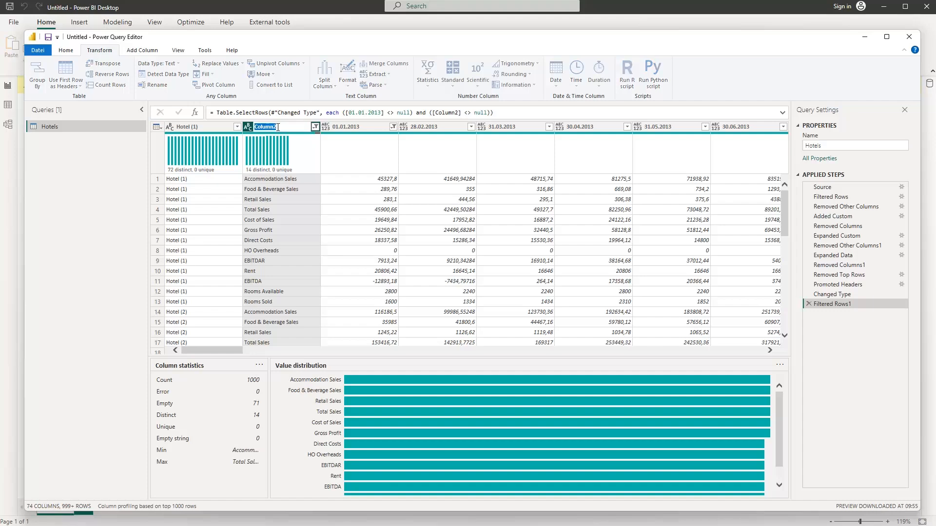
type("PLItem")
key("Return")
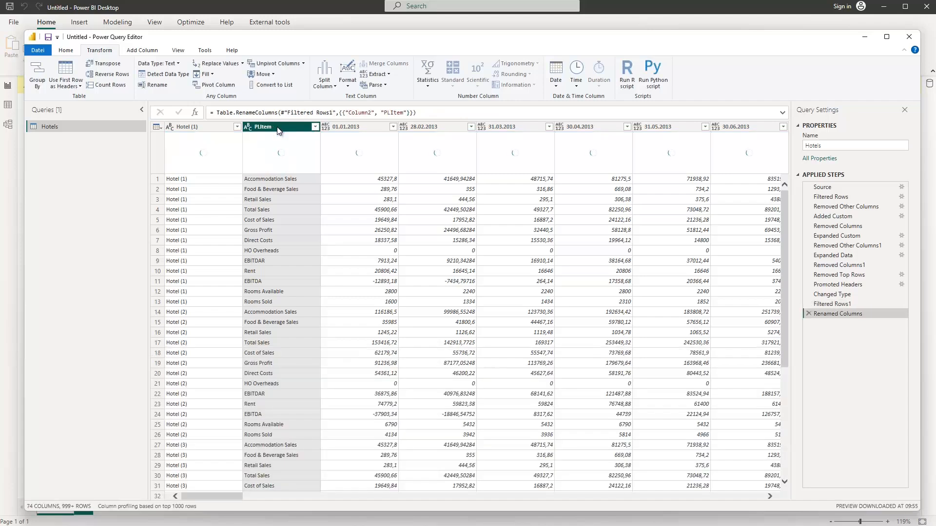
mouse_move(290, 145)
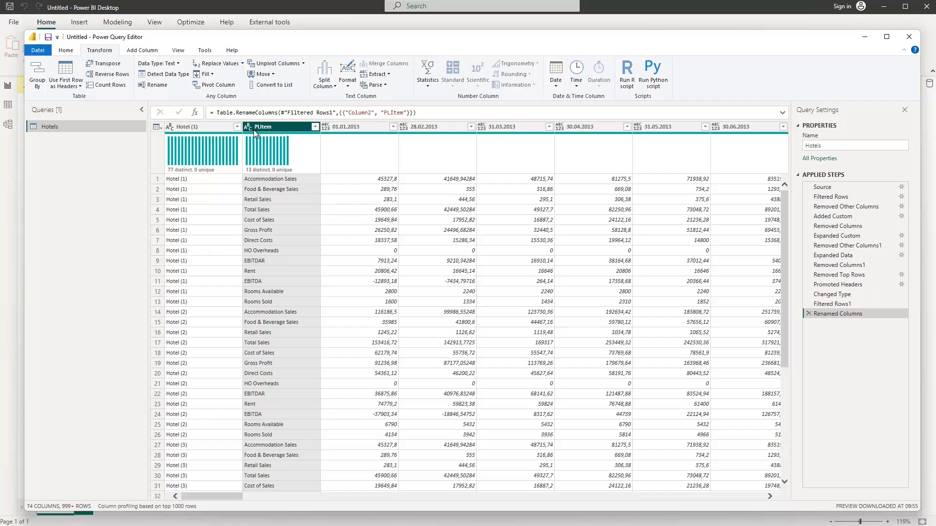
left_click(195, 127)
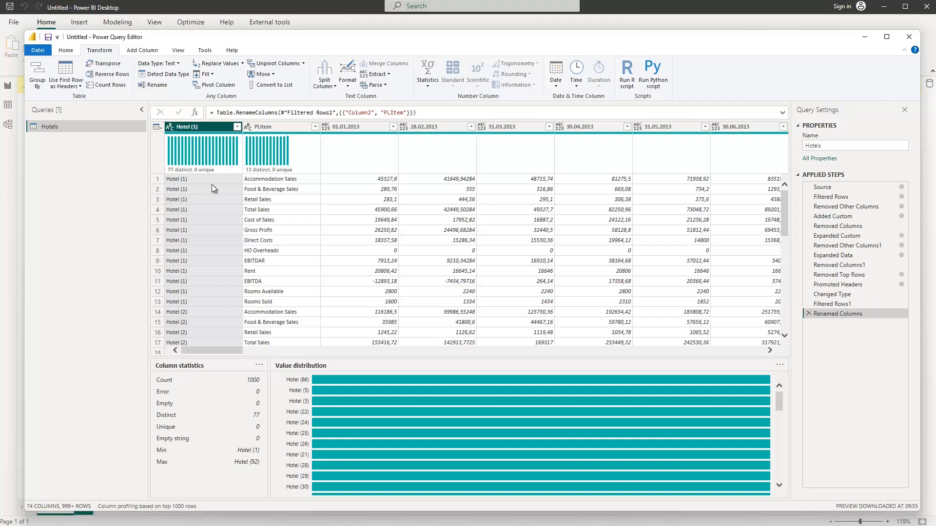
left_click(139, 51)
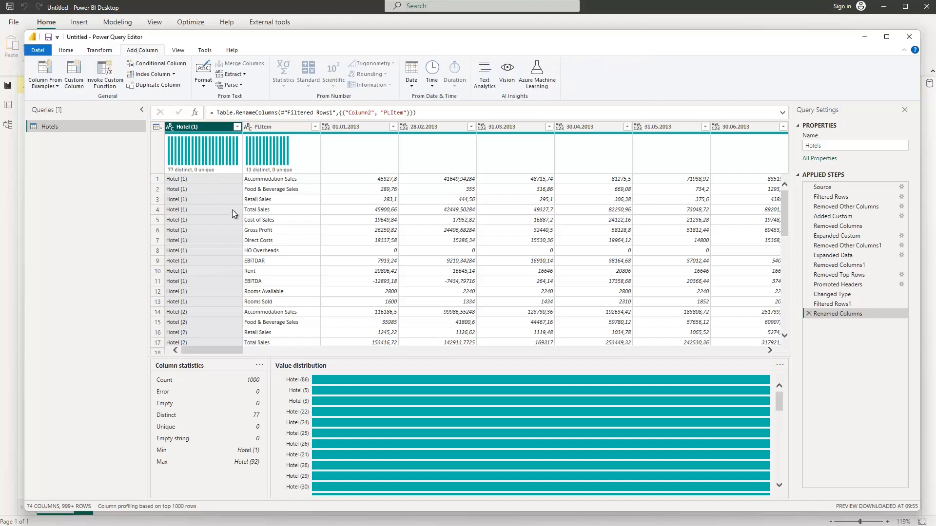
left_click(337, 123)
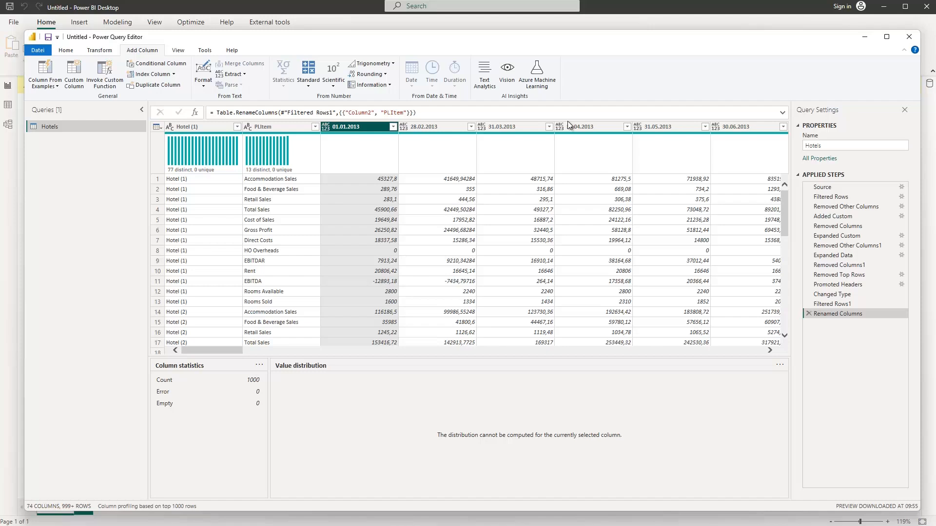
Step: Unpivot all the date columns into attribute-value rows, keeping the Hotel (1) and PLItem columns fixed
mouse_move(408, 136)
left_click(194, 128)
left_click(271, 130, "ctrl")
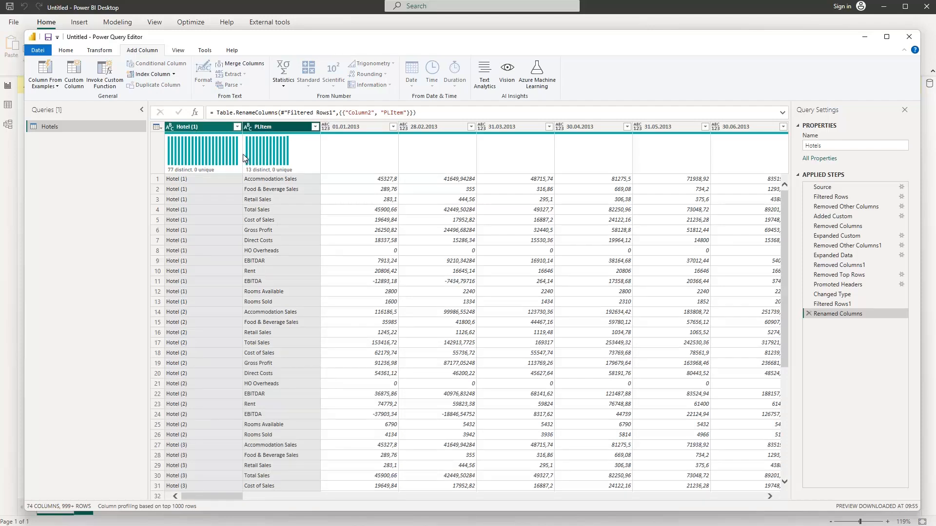
left_click(72, 51)
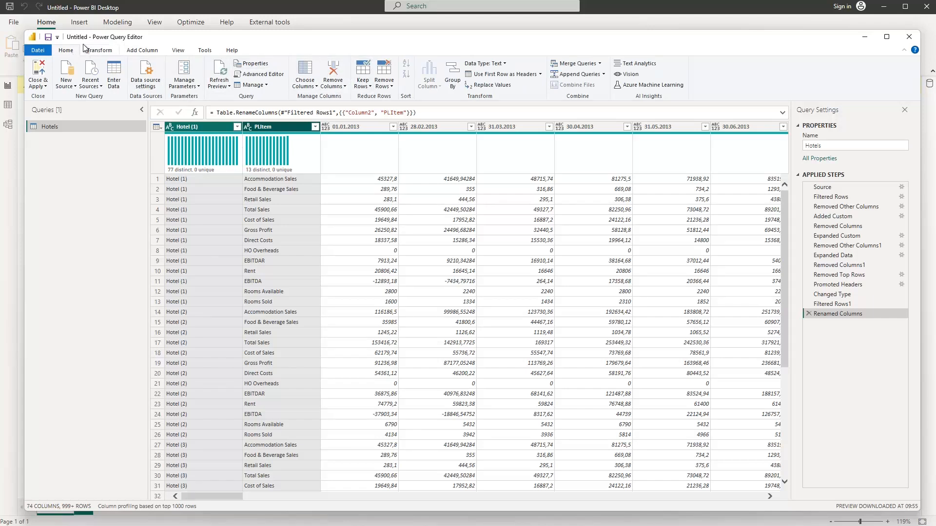
left_click(99, 52)
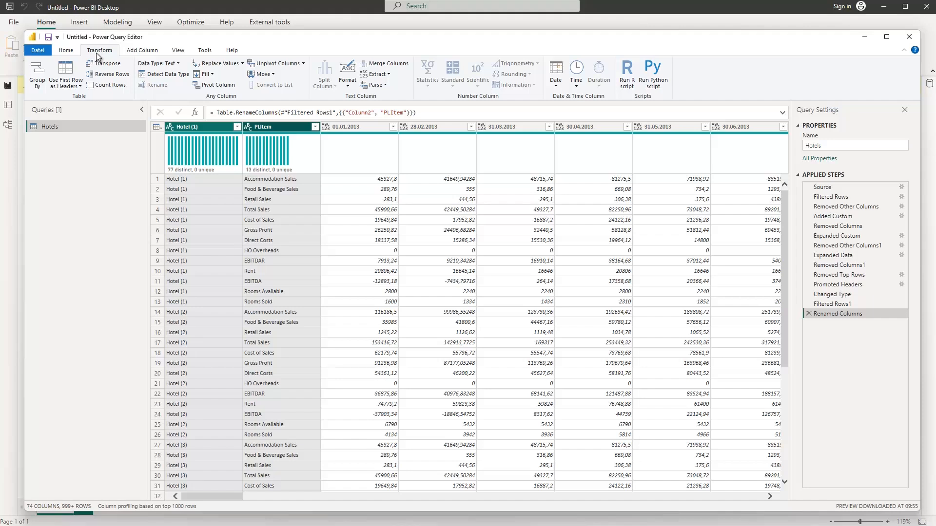
left_click(304, 64)
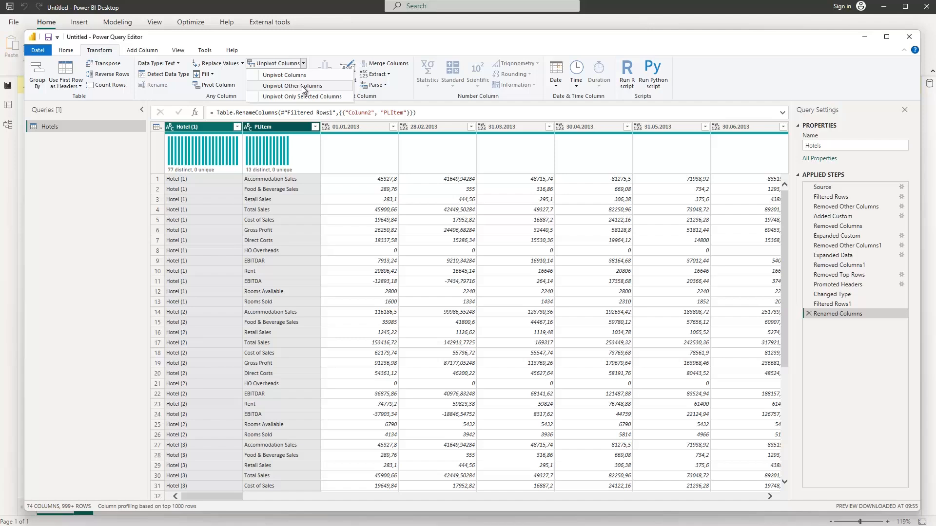
left_click(302, 86)
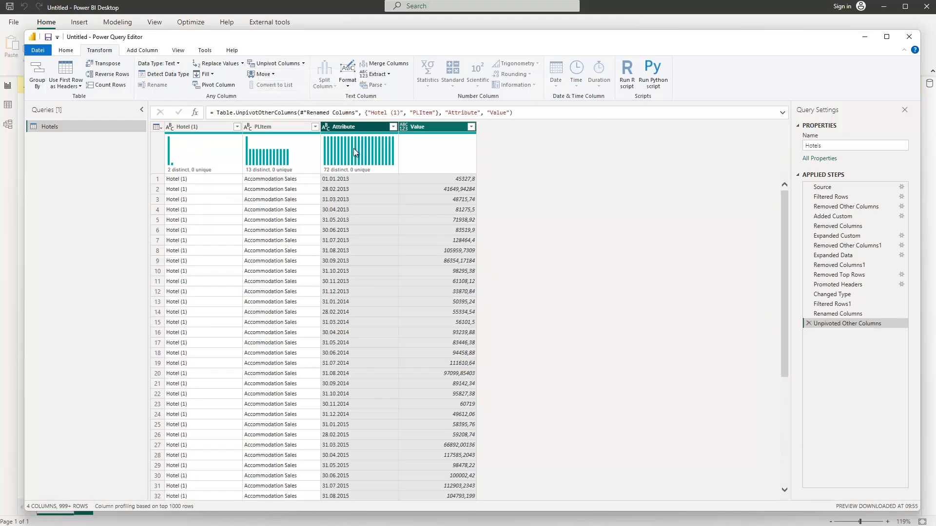
Step: Look through the dates in the unpivoted Attribute column and rename that column as Date
left_click(367, 126)
left_click(346, 179)
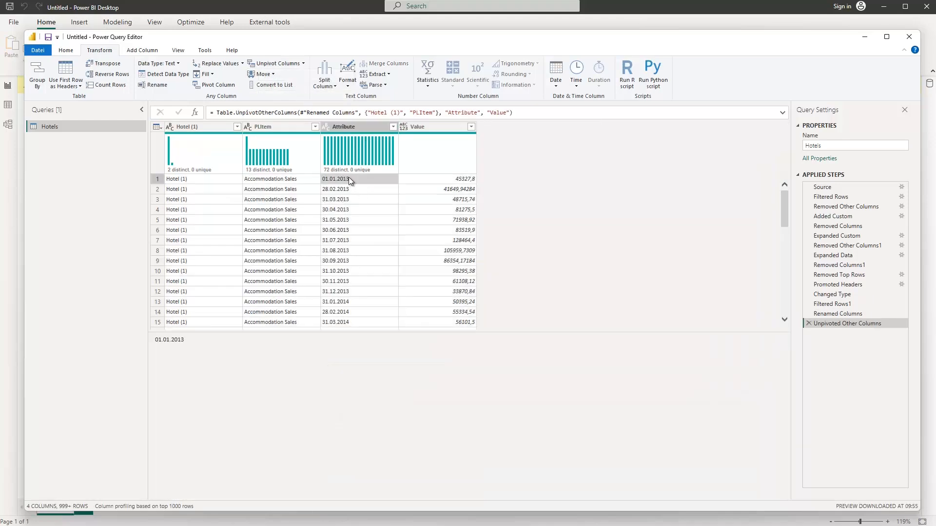
scroll(356, 204, "down", 5)
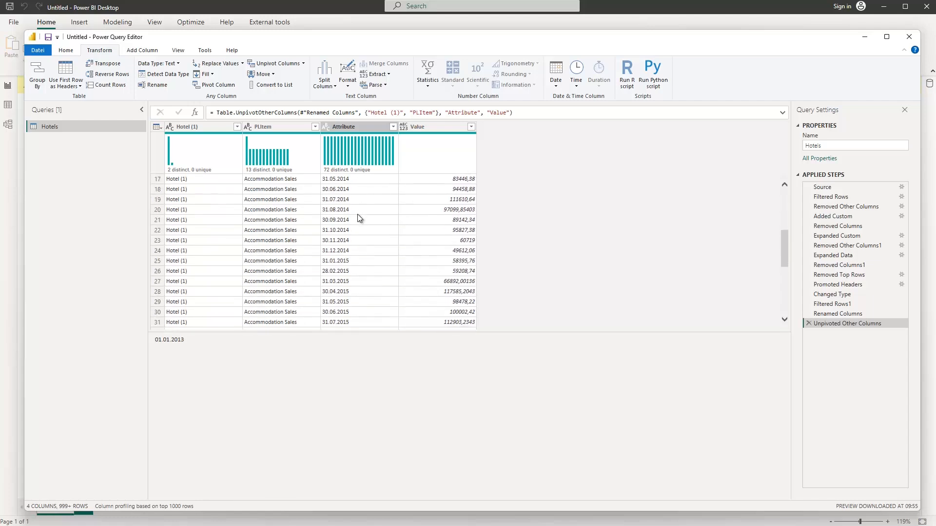
scroll(358, 217, "up", 5)
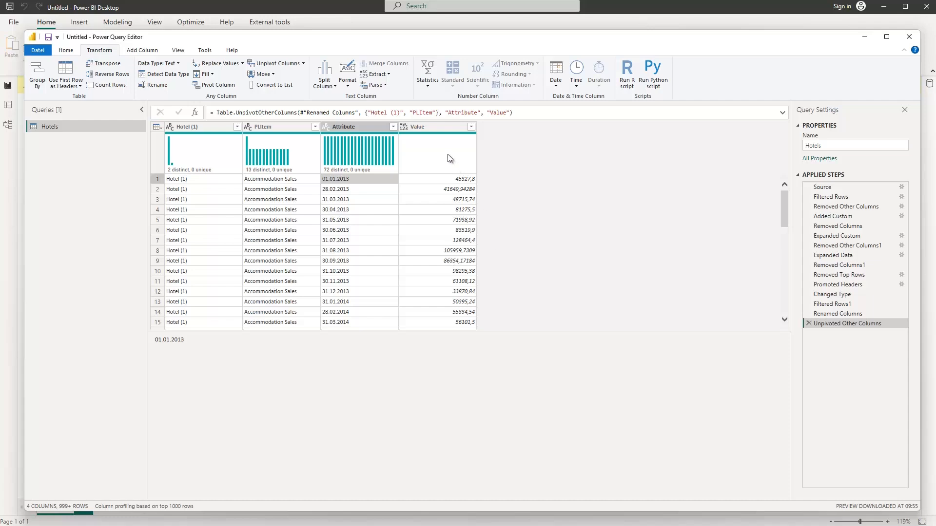
double_click(342, 127)
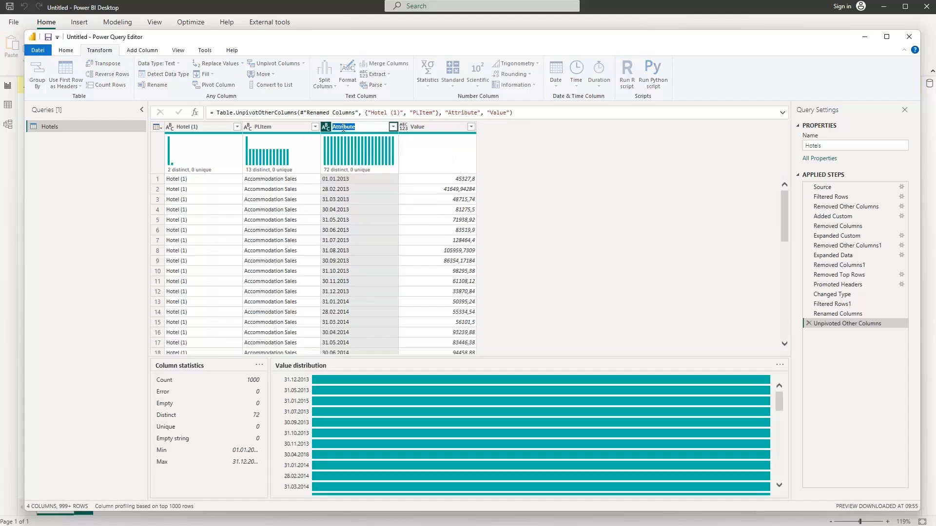
type("Date")
key("Return")
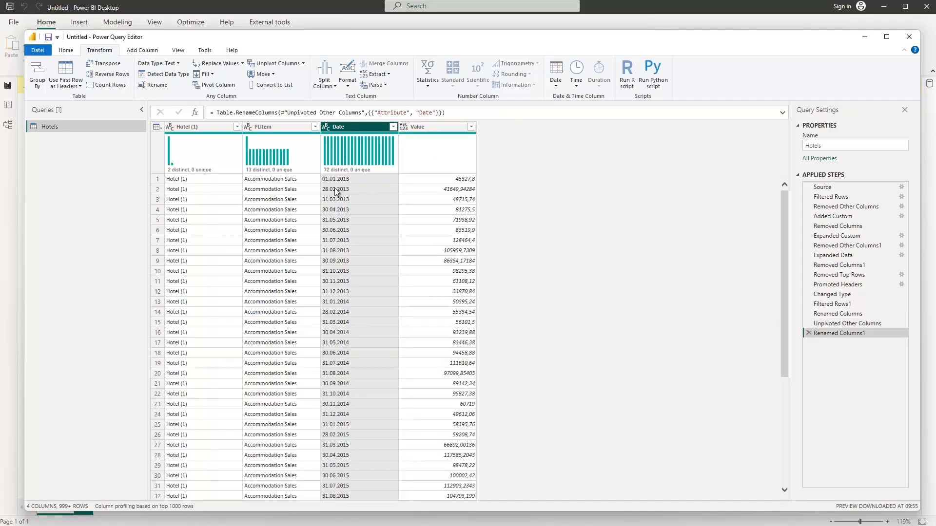
Step: Set the Date column's data type to Date and the Value column's data type to Decimal Number
left_click(326, 128)
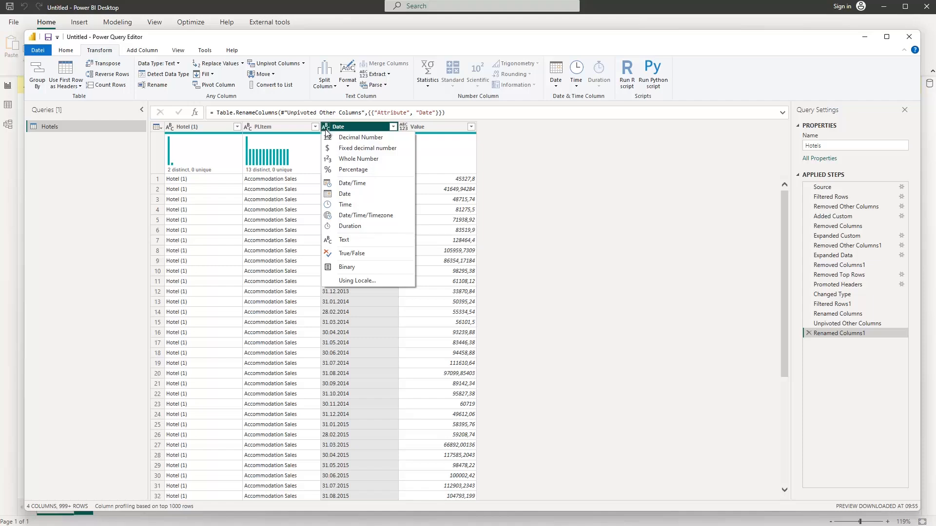
left_click(345, 195)
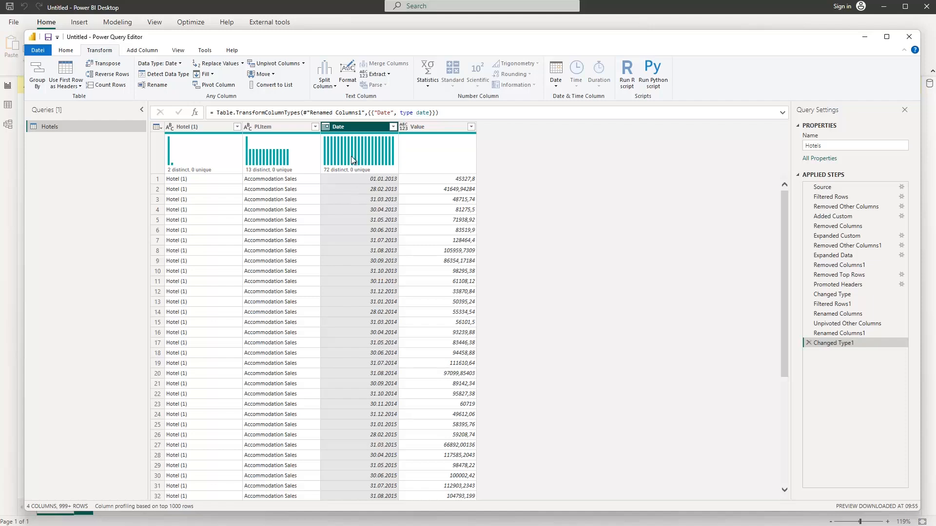
mouse_move(385, 136)
left_click(420, 127)
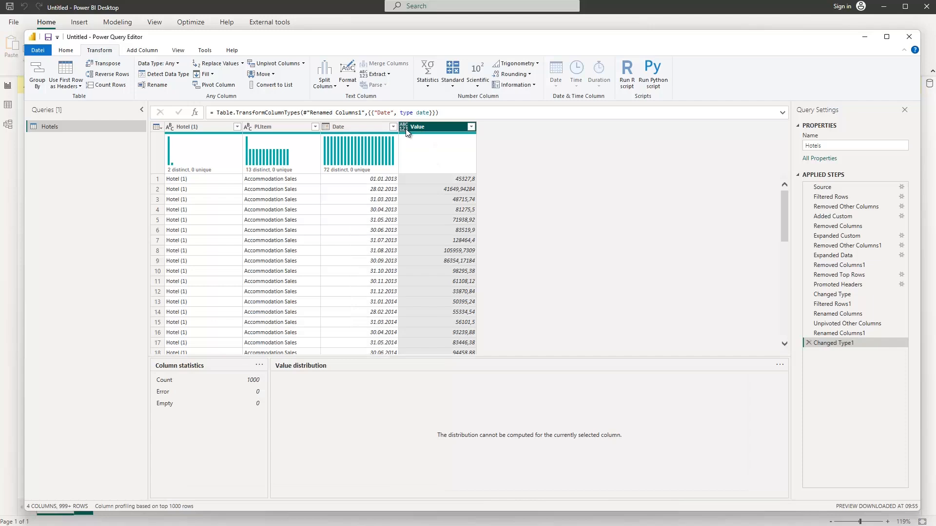
left_click(405, 127)
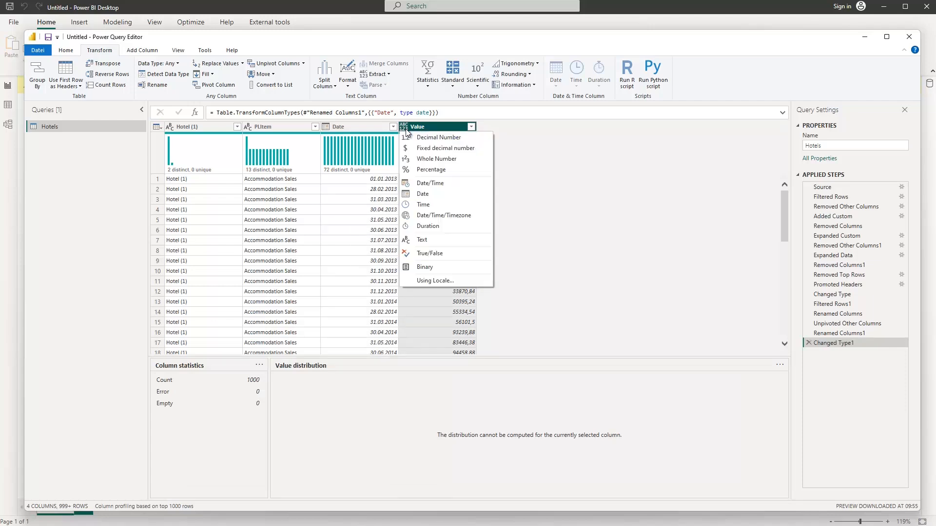
left_click(437, 139)
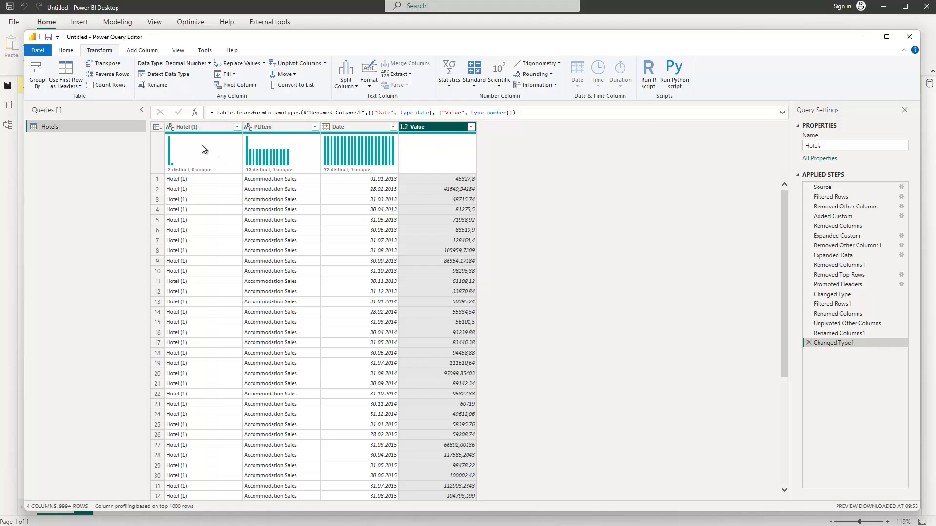
Step: Add a column from examples based only on Hotel (1), using the sample value 1 to extract the number between the parentheses
mouse_move(188, 157)
left_click(142, 50)
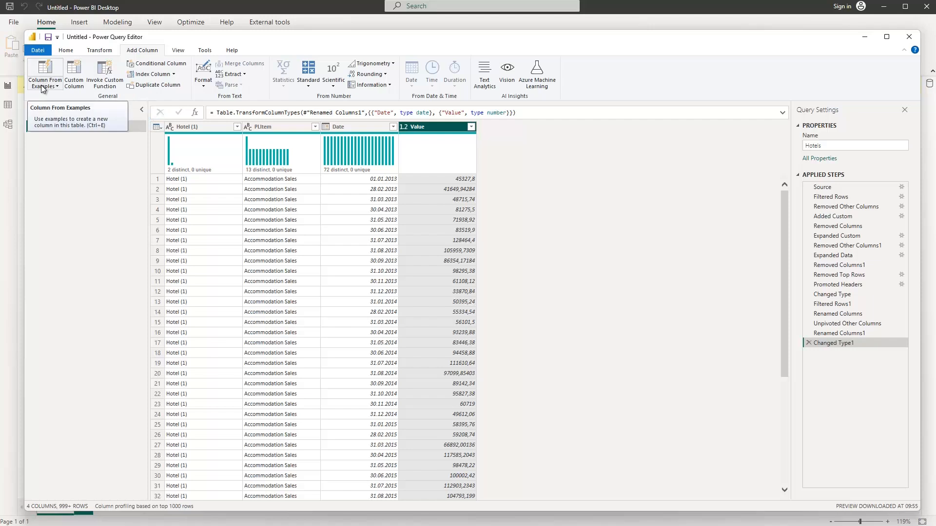
left_click(199, 127)
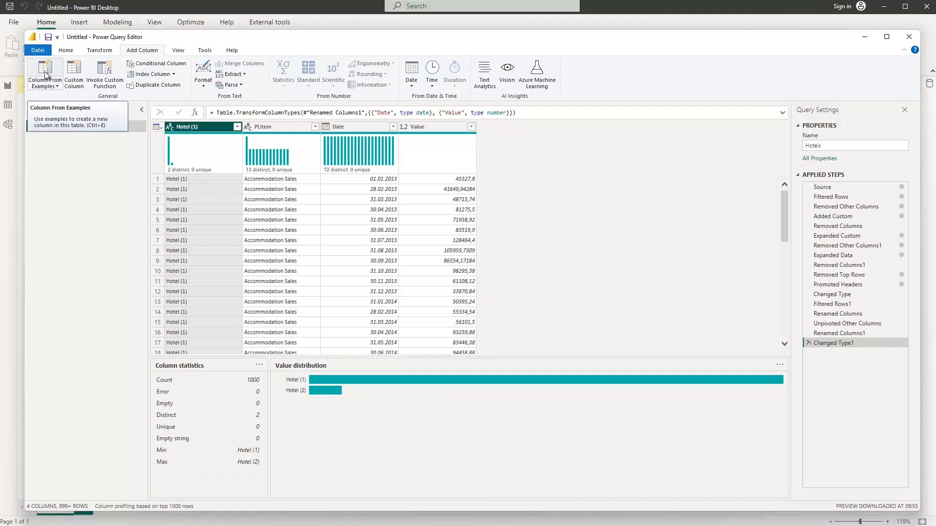
left_click(51, 87)
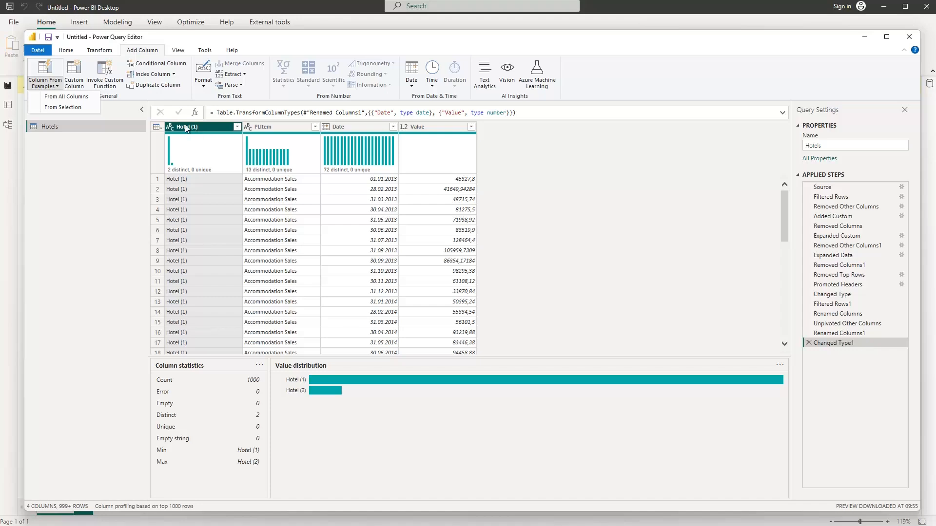
left_click(59, 107)
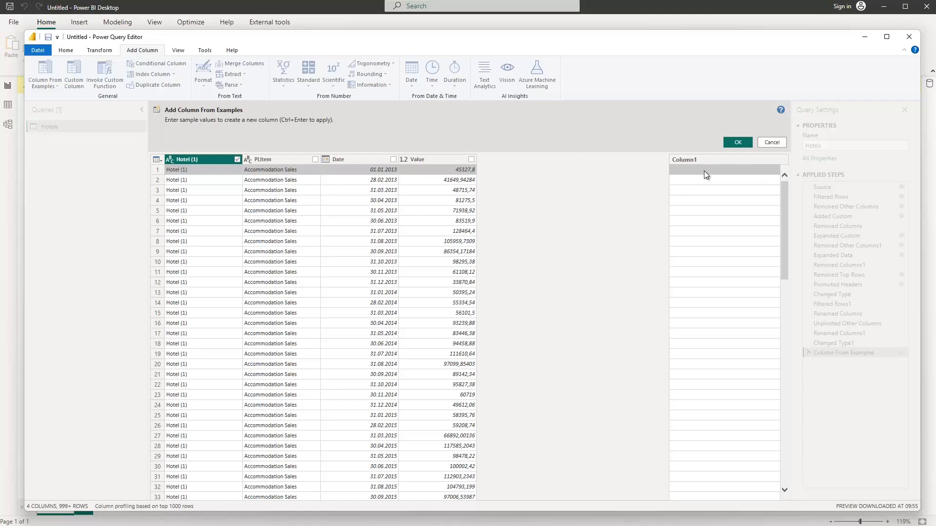
type("1")
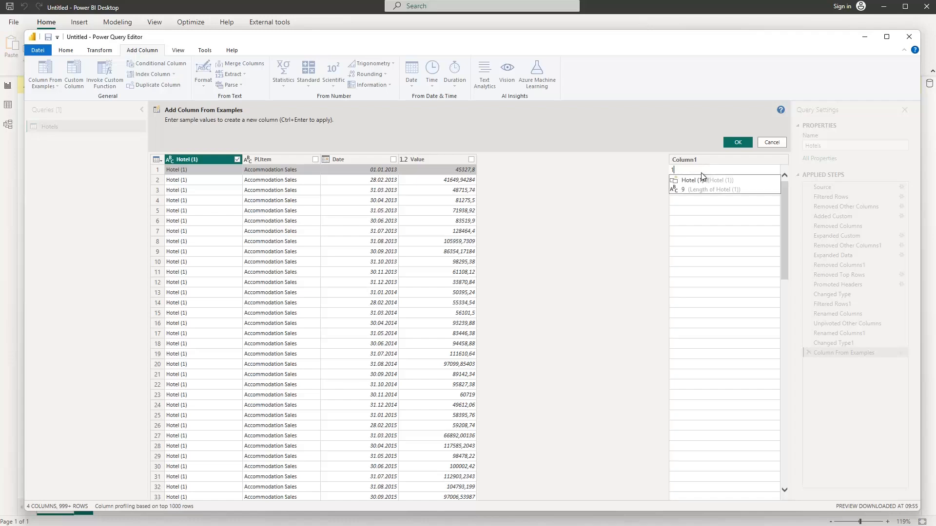
key("Return")
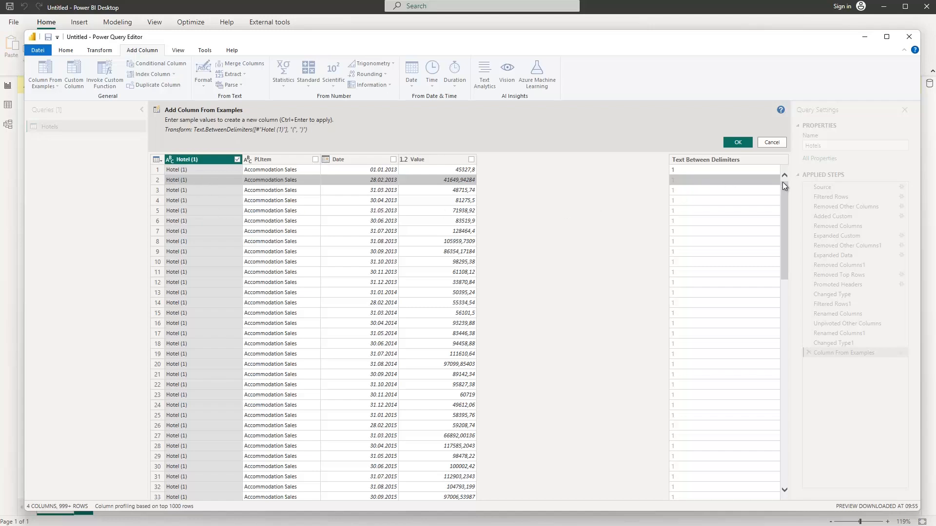
left_click_drag(783, 186, 784, 145)
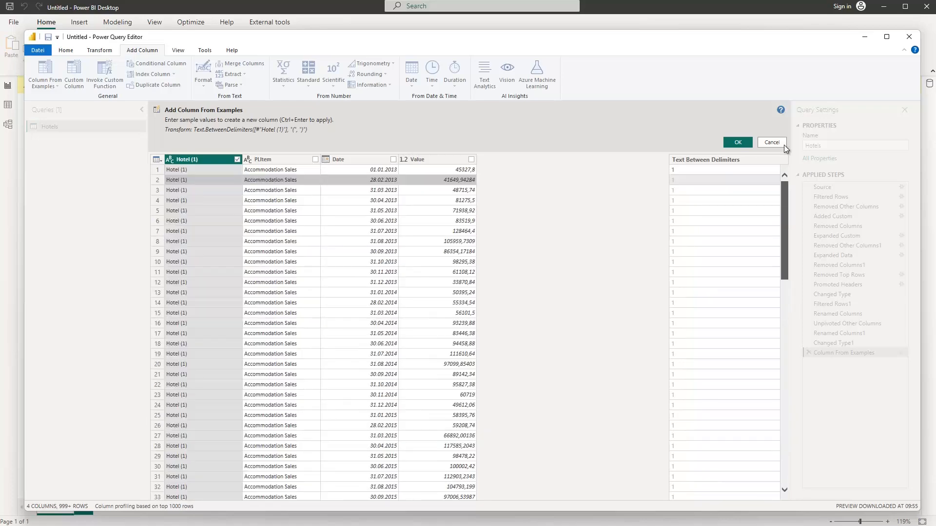
left_click(737, 144)
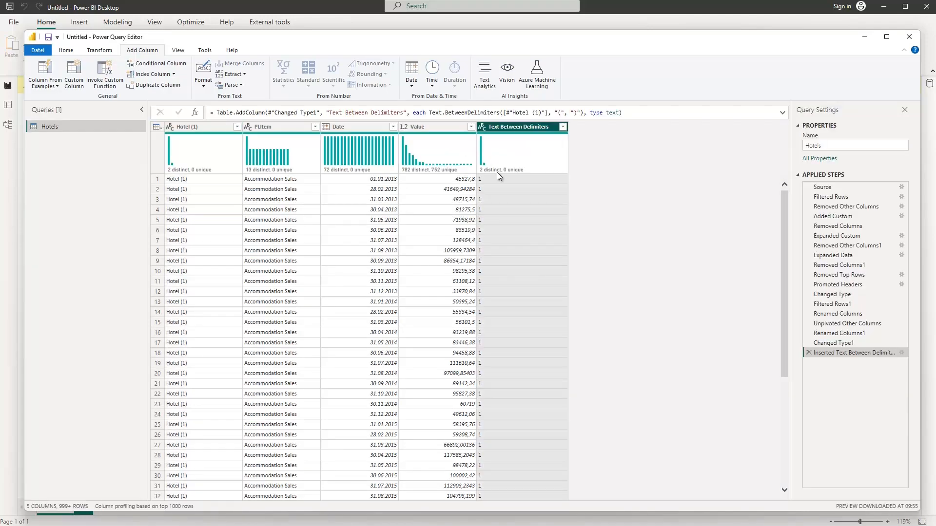
Step: Temporarily filter the Text Between Delimiters column to the value 11 to check the extracted numbers, and delete that filter step
mouse_move(496, 170)
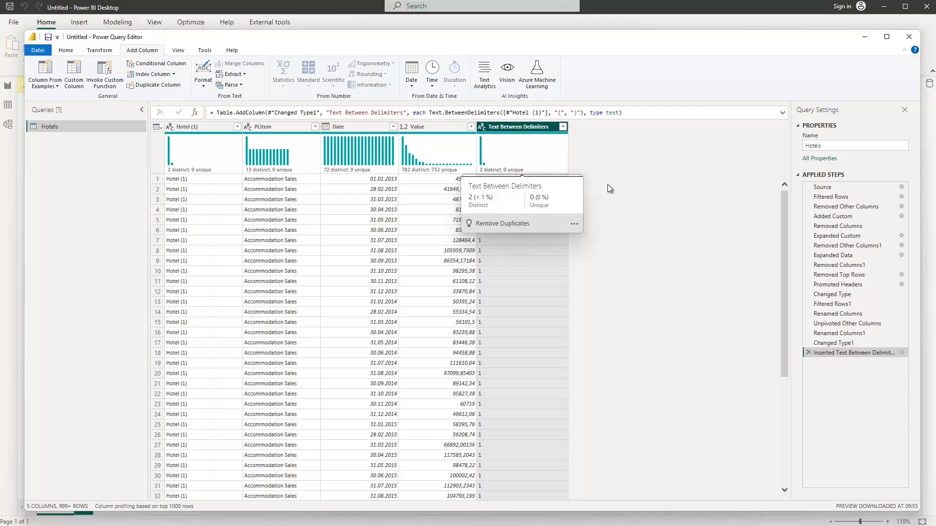
left_click(563, 127)
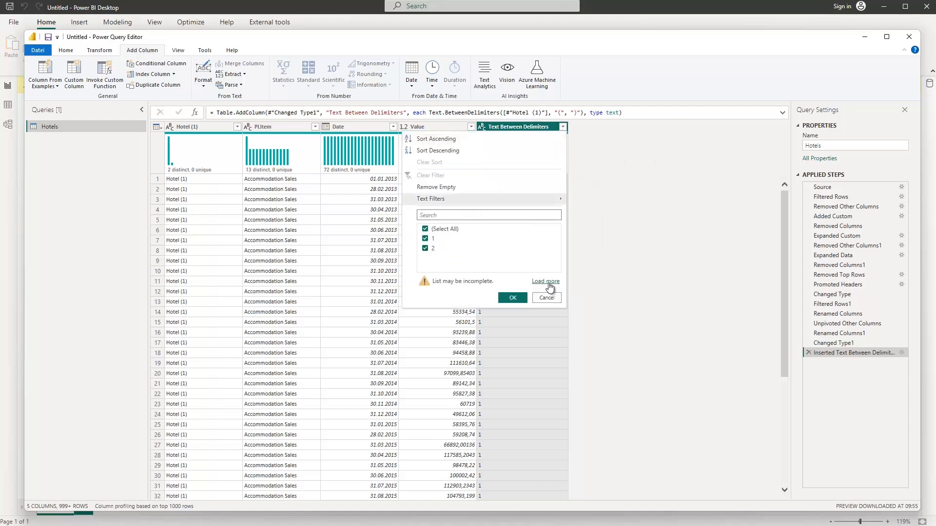
left_click(547, 281)
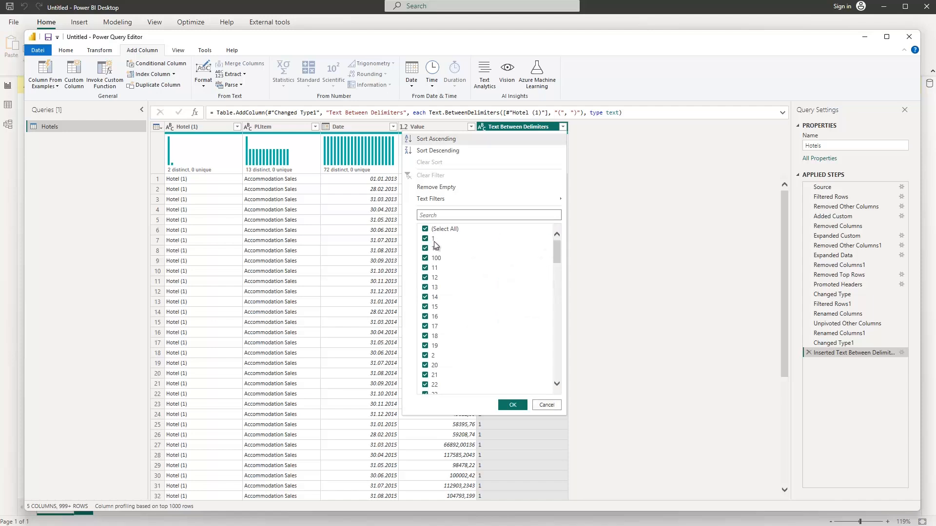
left_click_drag(560, 245, 541, 234)
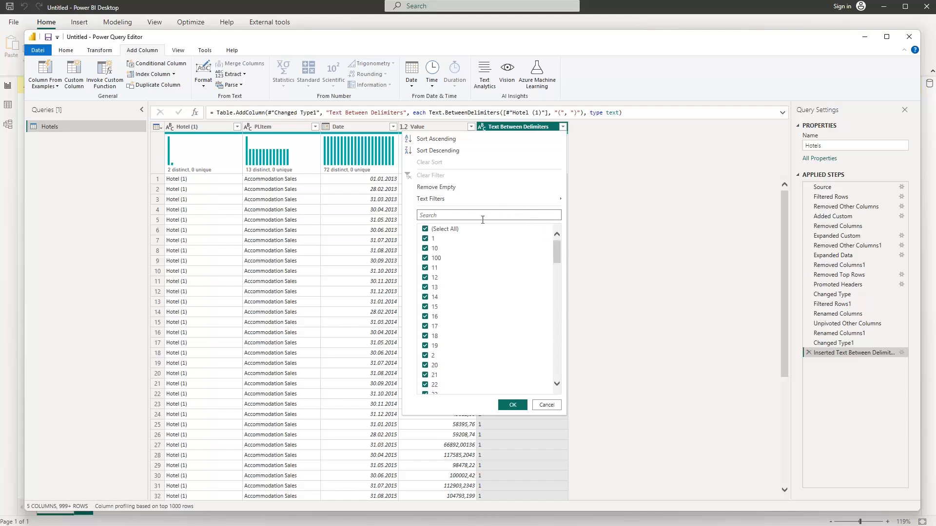
left_click(425, 230)
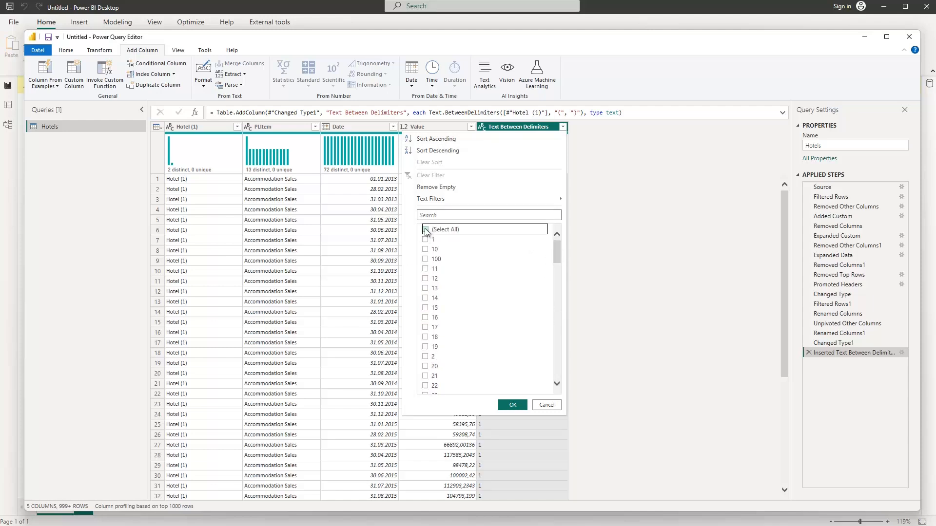
left_click(425, 269)
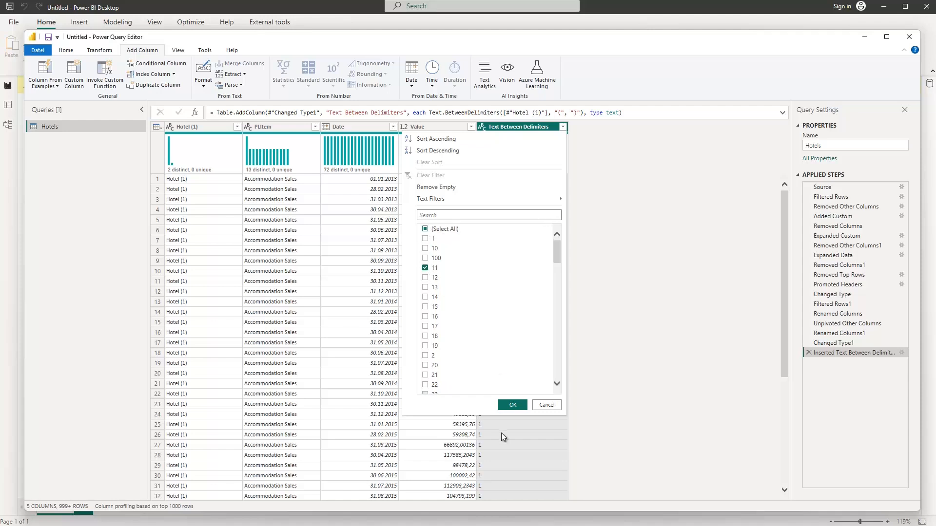
left_click(512, 405)
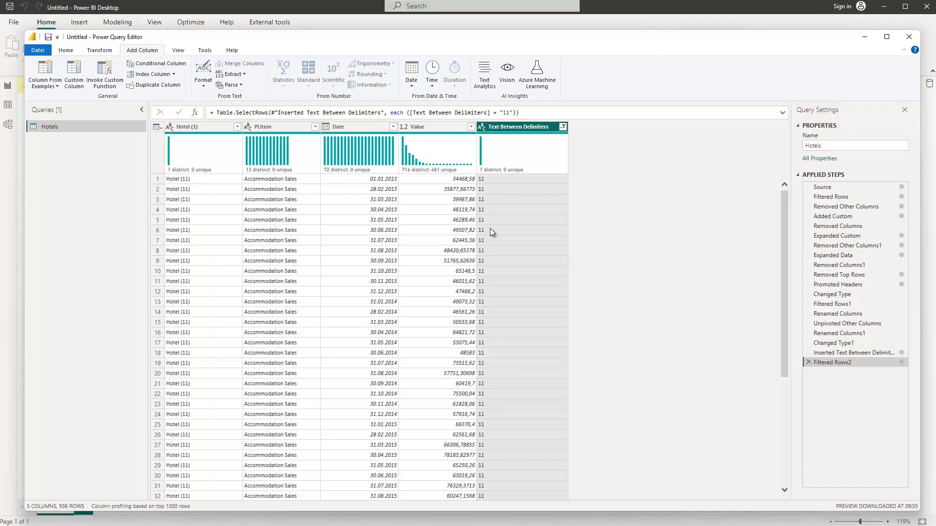
left_click(808, 362)
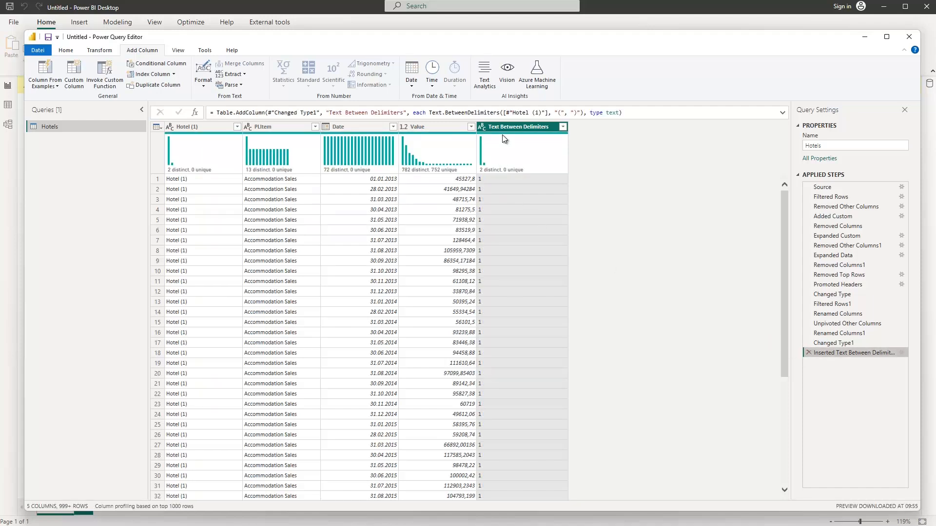
Step: Move the Text Between Delimiters column directly after Hotel (1) and rename it as HotelId
left_click_drag(516, 128, 262, 109)
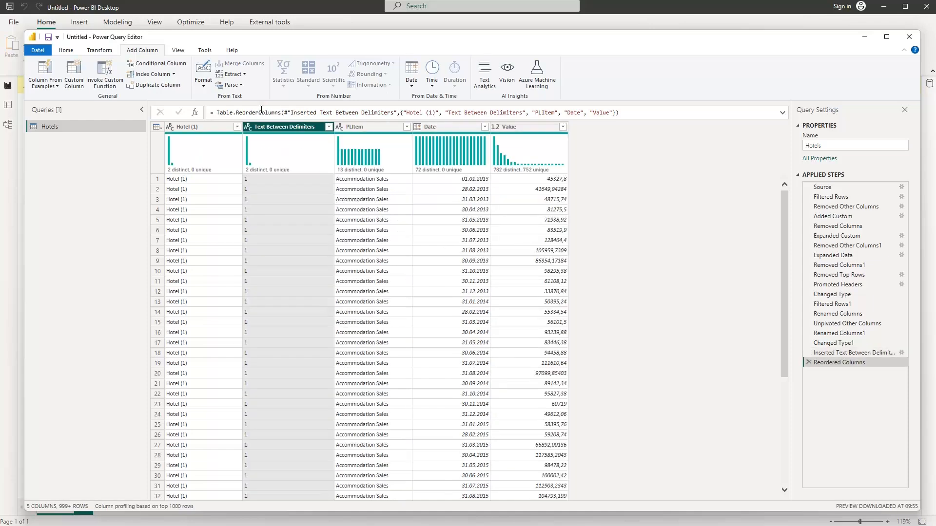
double_click(278, 128)
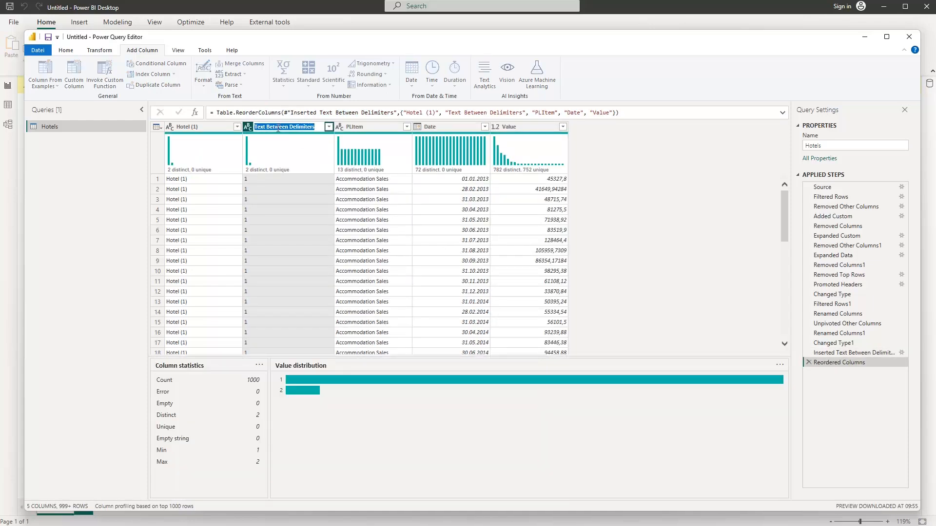
type("HotelId")
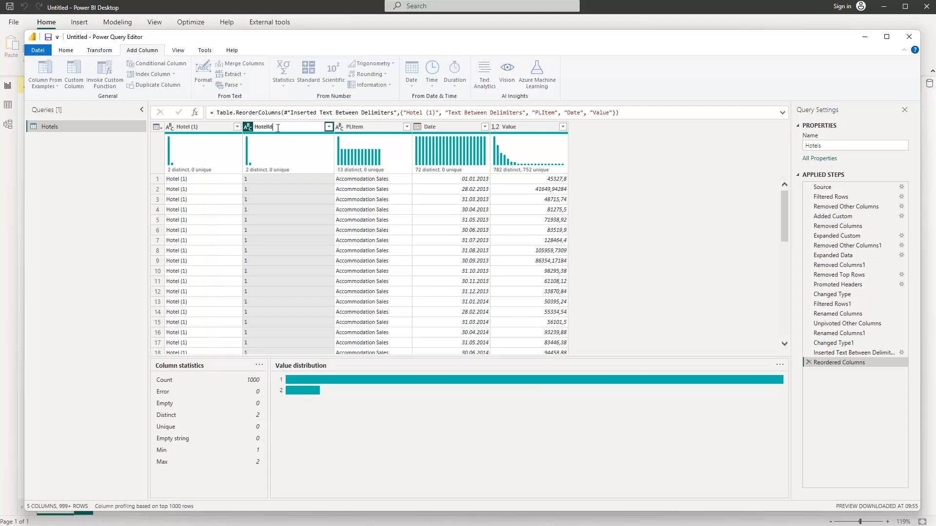
key("Return")
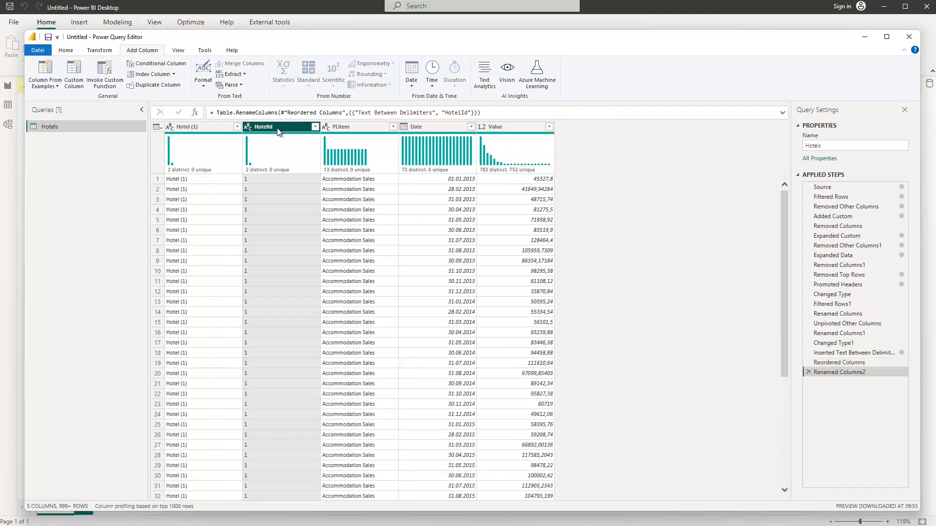
Step: Remove the original Hotel (1) column from the Hotels query
right_click(202, 130)
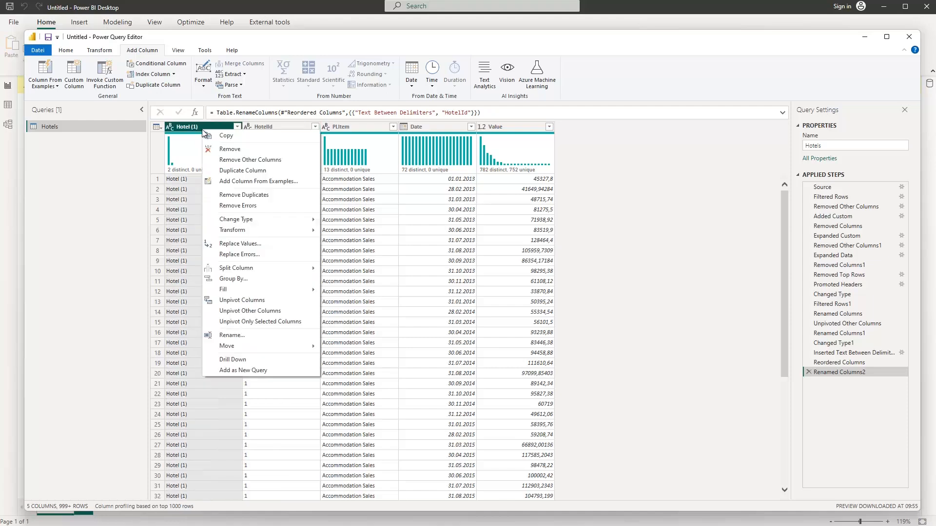
left_click(229, 151)
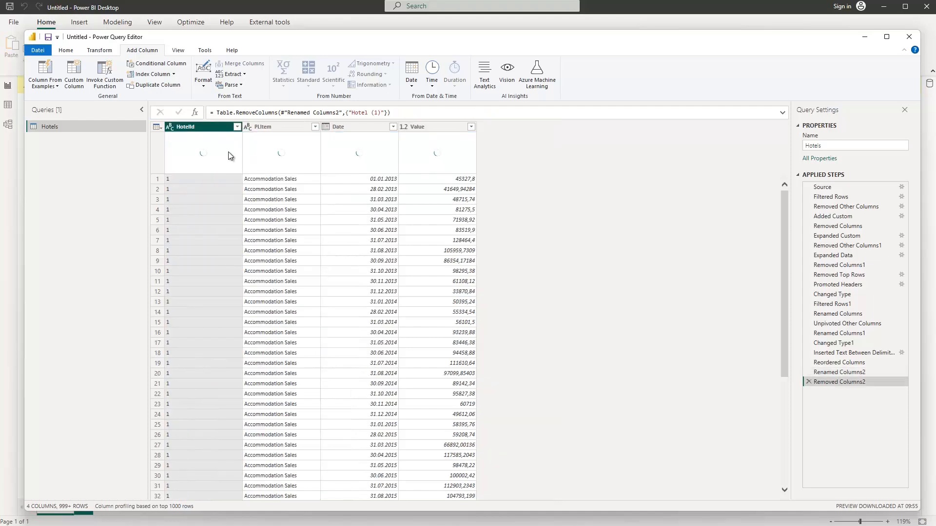